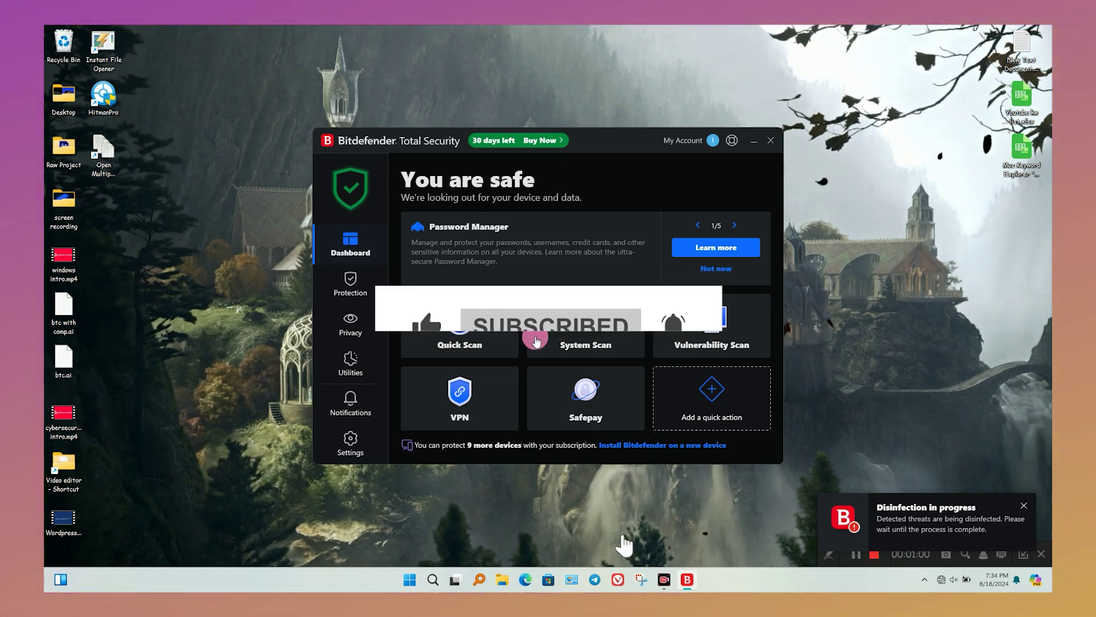
Pin File Shredder to the empty sixth quick-action tile on the dashboard.
left_click(696, 404)
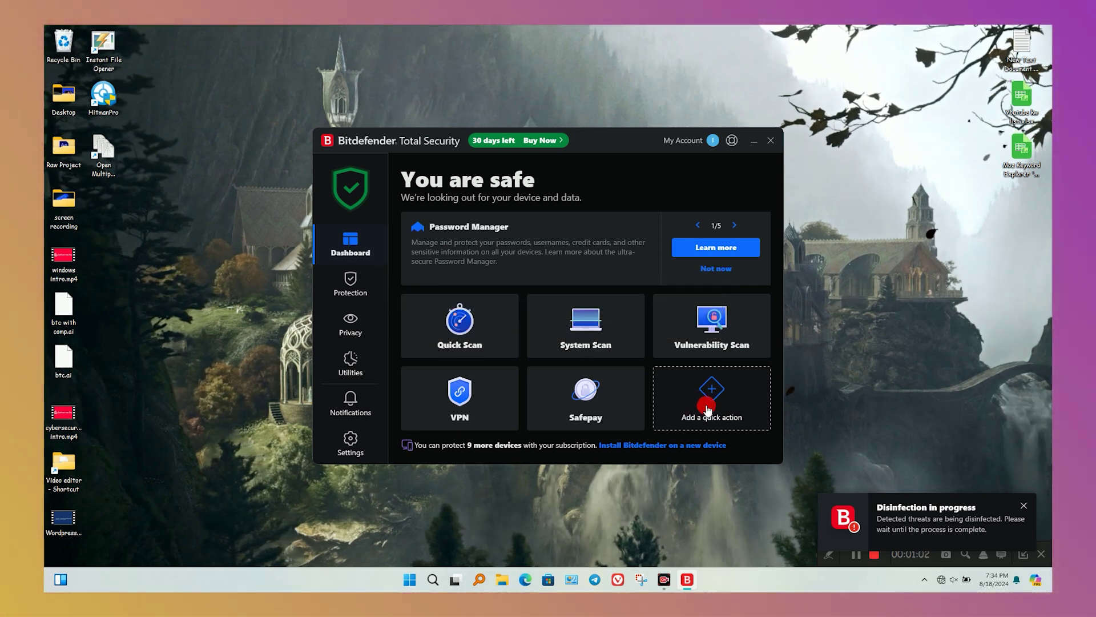
left_click(712, 394)
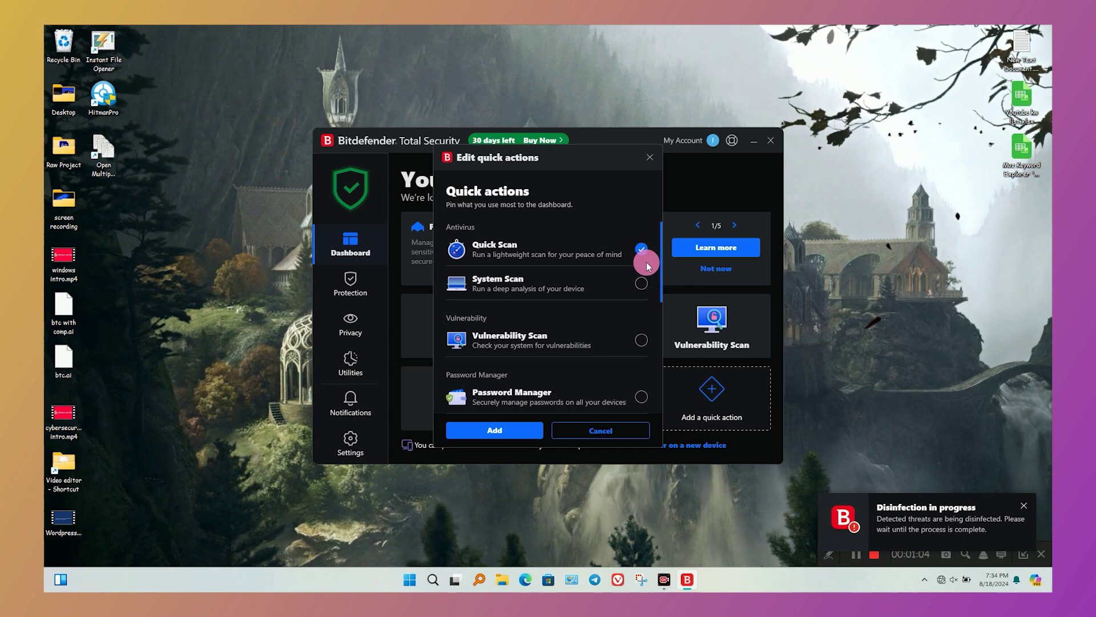
left_click_drag(658, 270, 657, 404)
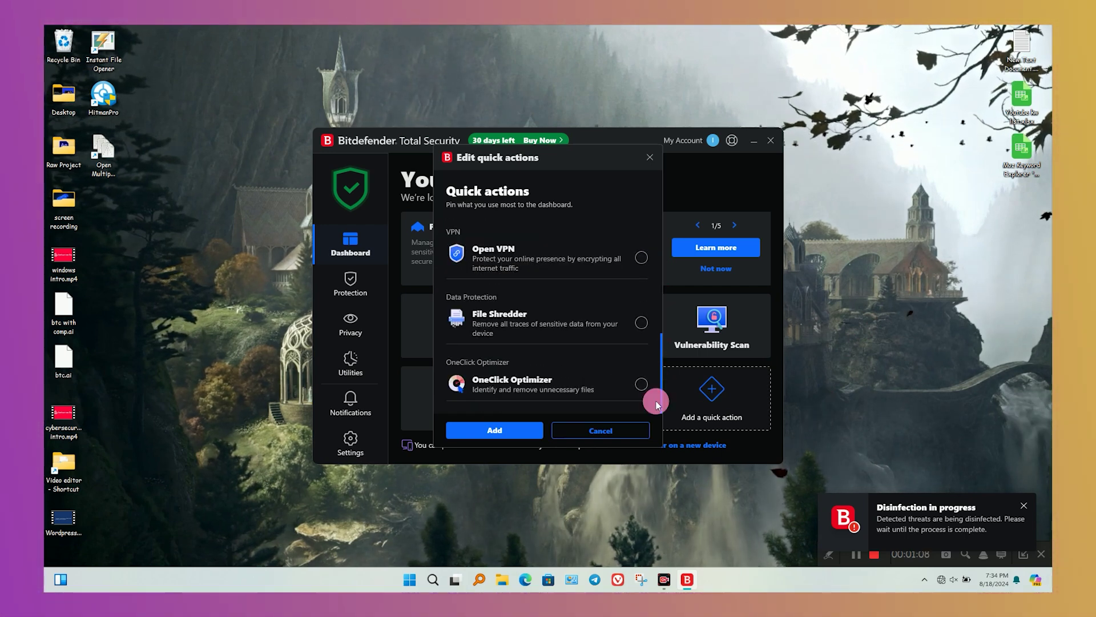
left_click(642, 323)
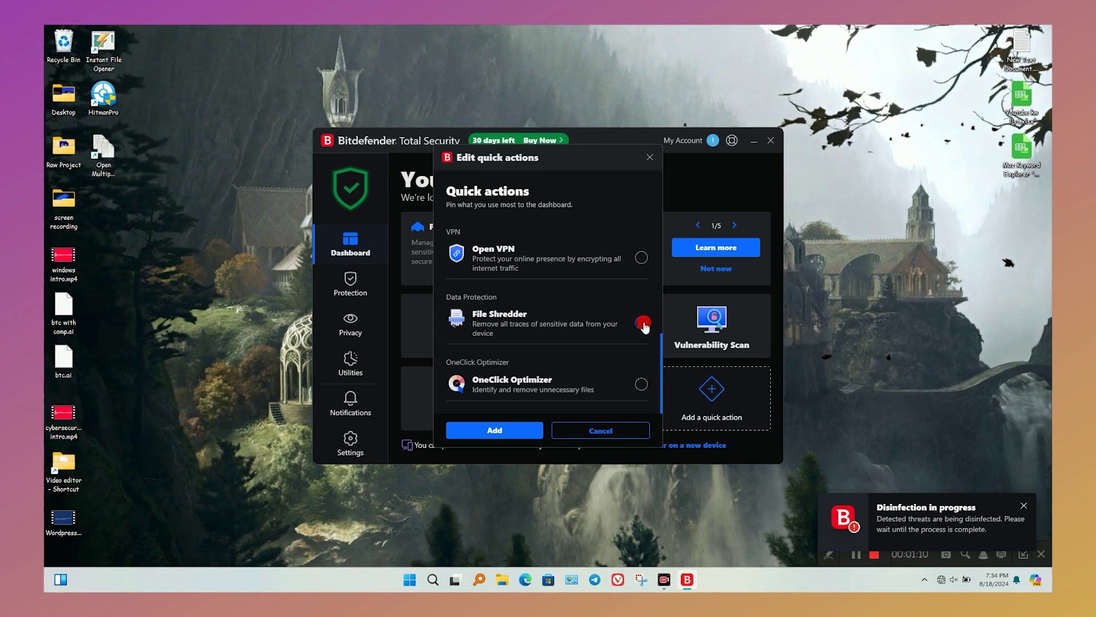
left_click(524, 425)
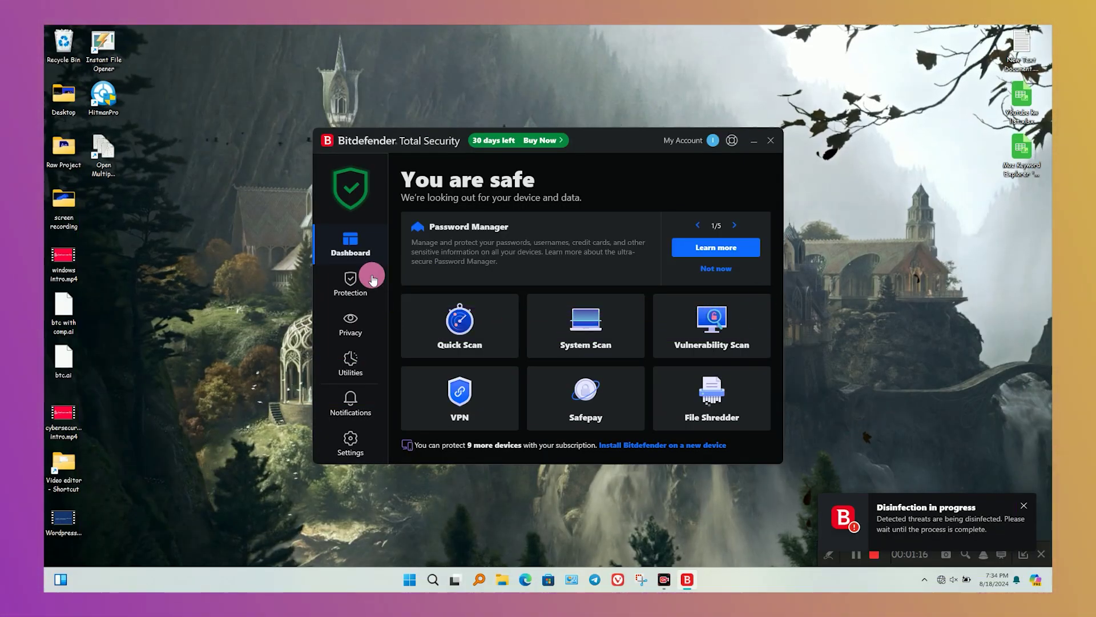
Browse the Protection Features cards: Antivirus, Firewall, Vulnerability, Ransomware Remediation and Antispam.
left_click(372, 279)
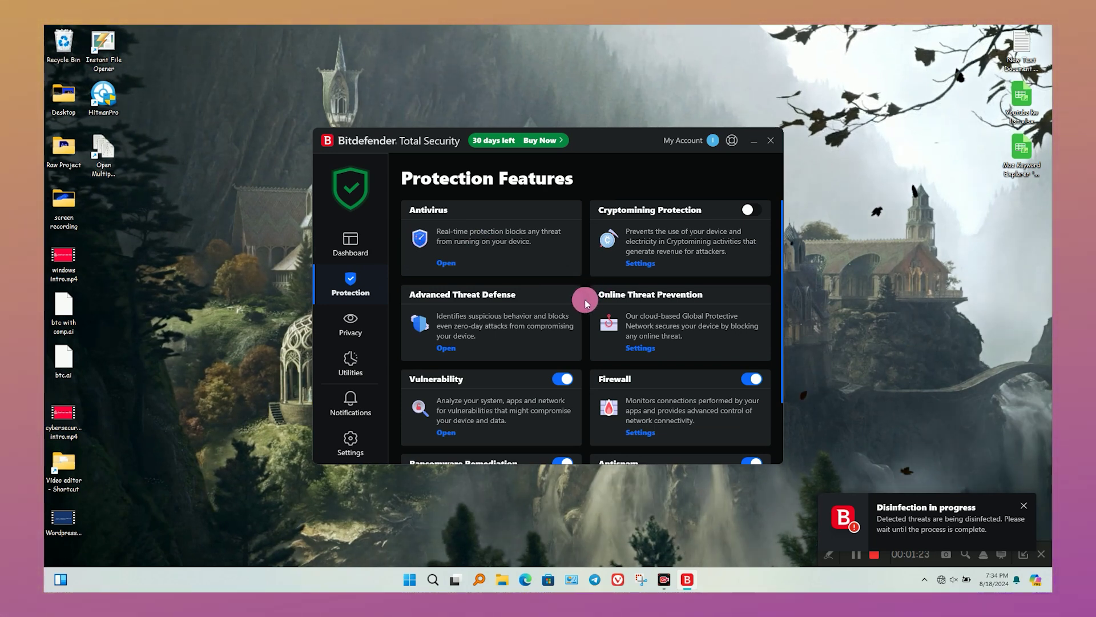
scroll(587, 303, "down", 2)
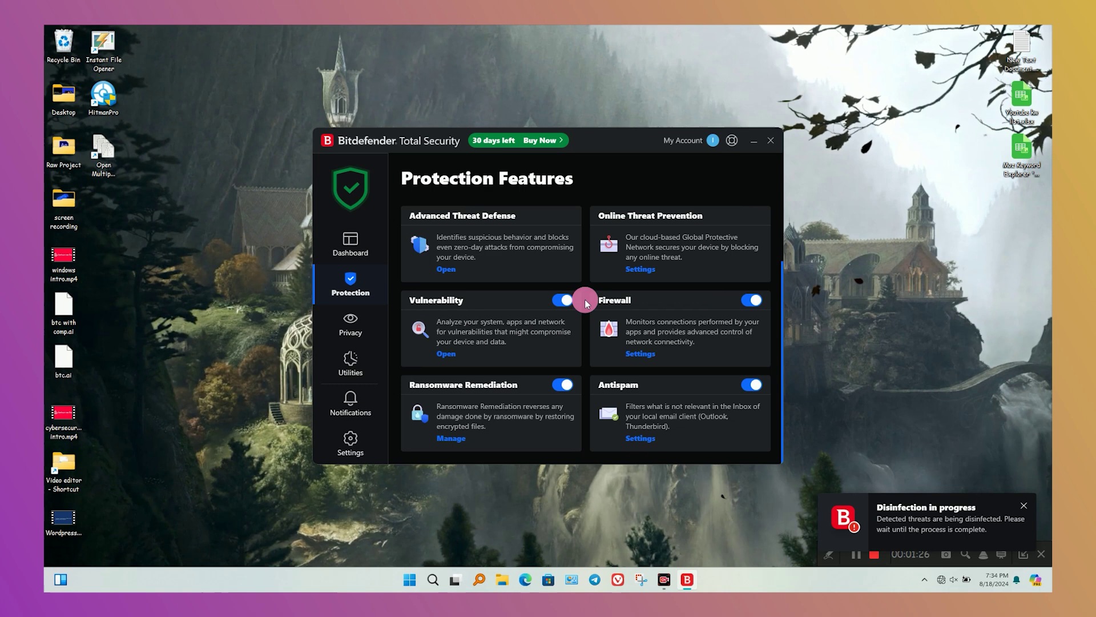
scroll(586, 303, "up", 2)
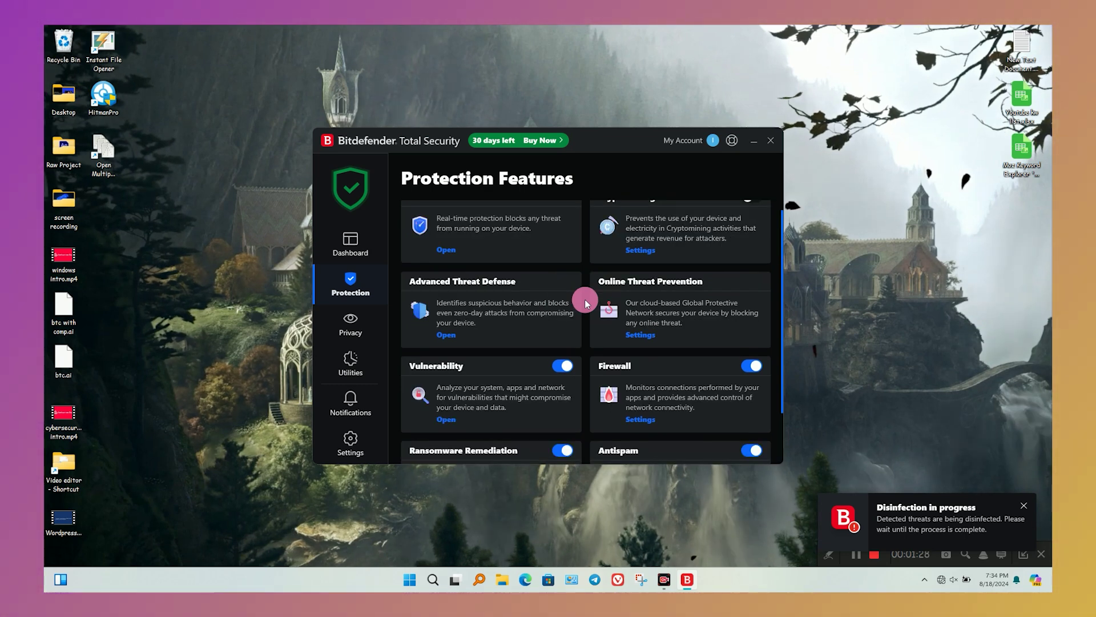
scroll(587, 303, "down", 2)
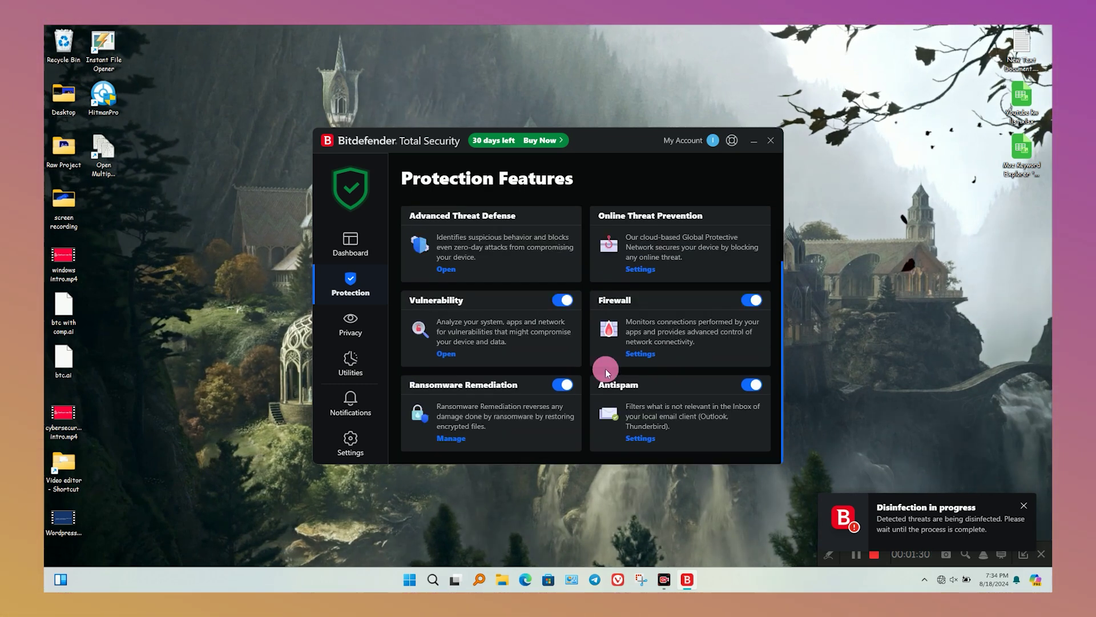
Review the Firewall's Application access list, e.g. svchost.exe allowed, gamingservices.exe blocked.
left_click(634, 355)
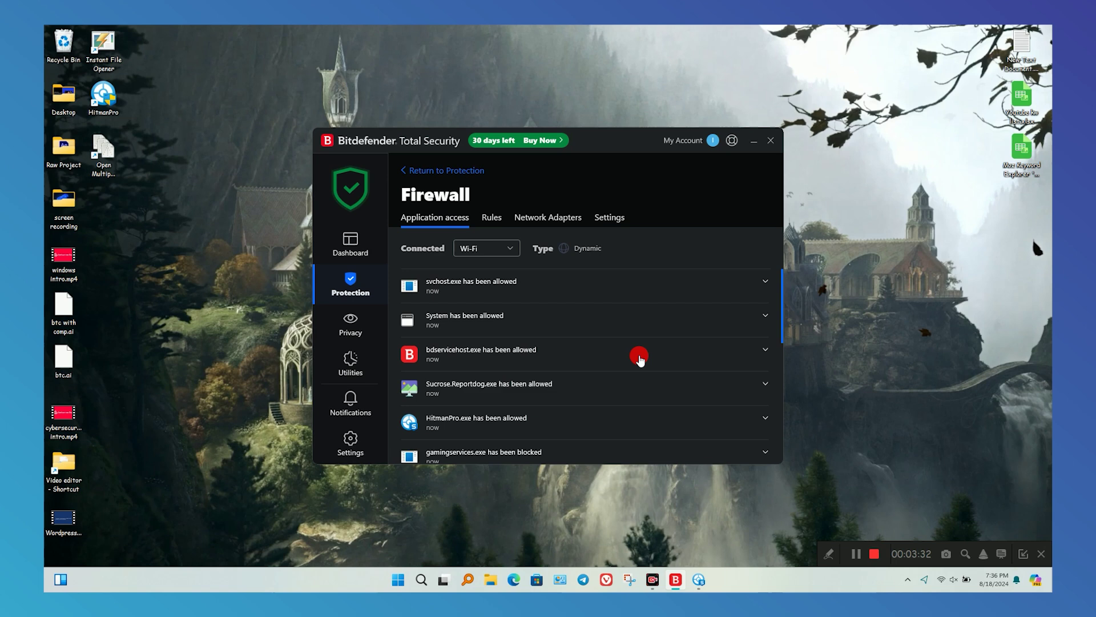
scroll(682, 339, "down", 2)
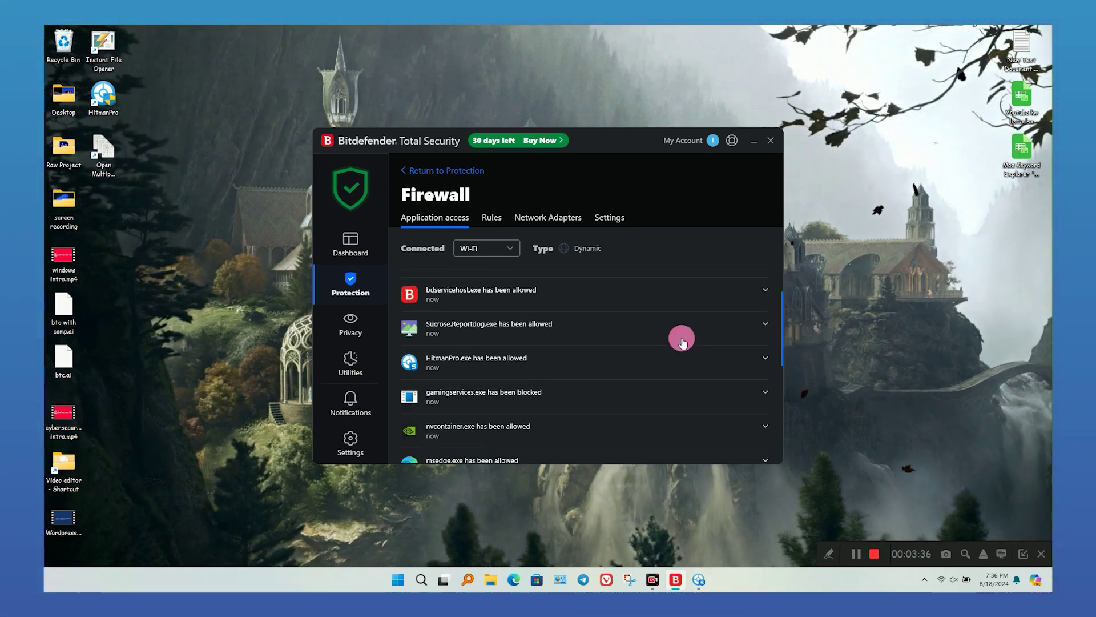
scroll(683, 341, "down", 8)
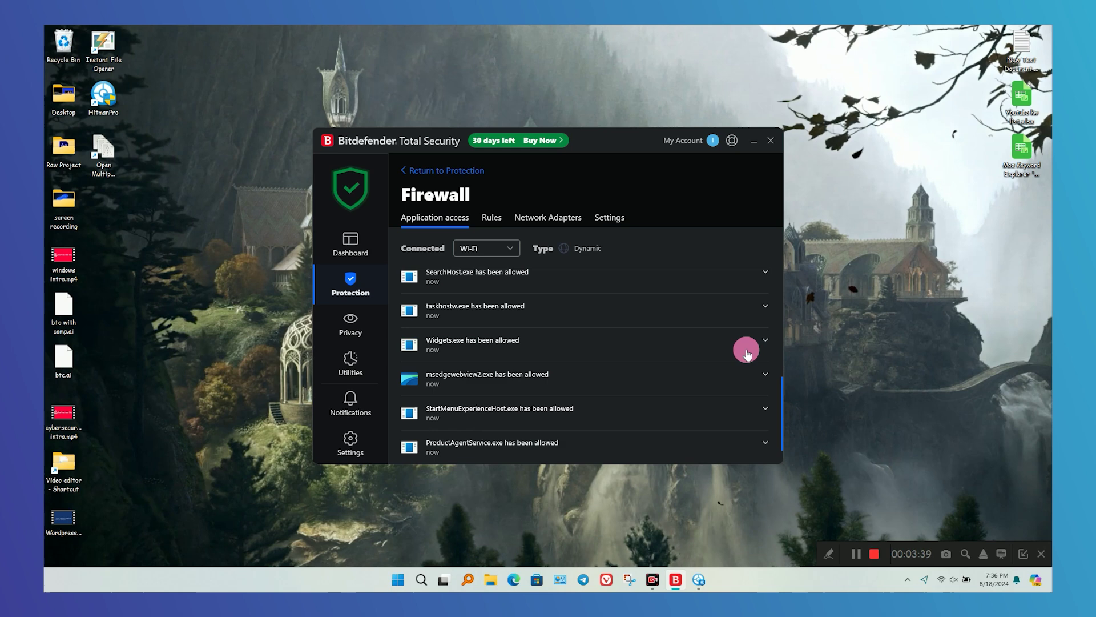
scroll(618, 278, "up", 8)
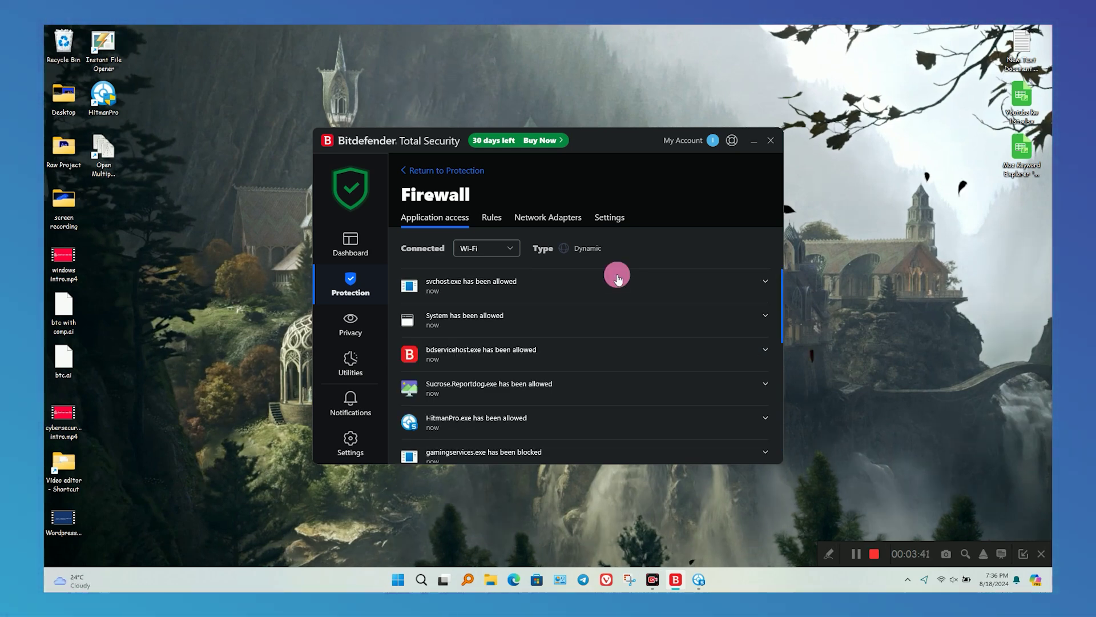
Expand svchost.exe, disable the aliyunwrapexe.exe firewall rule and review the remaining rules.
left_click(767, 281)
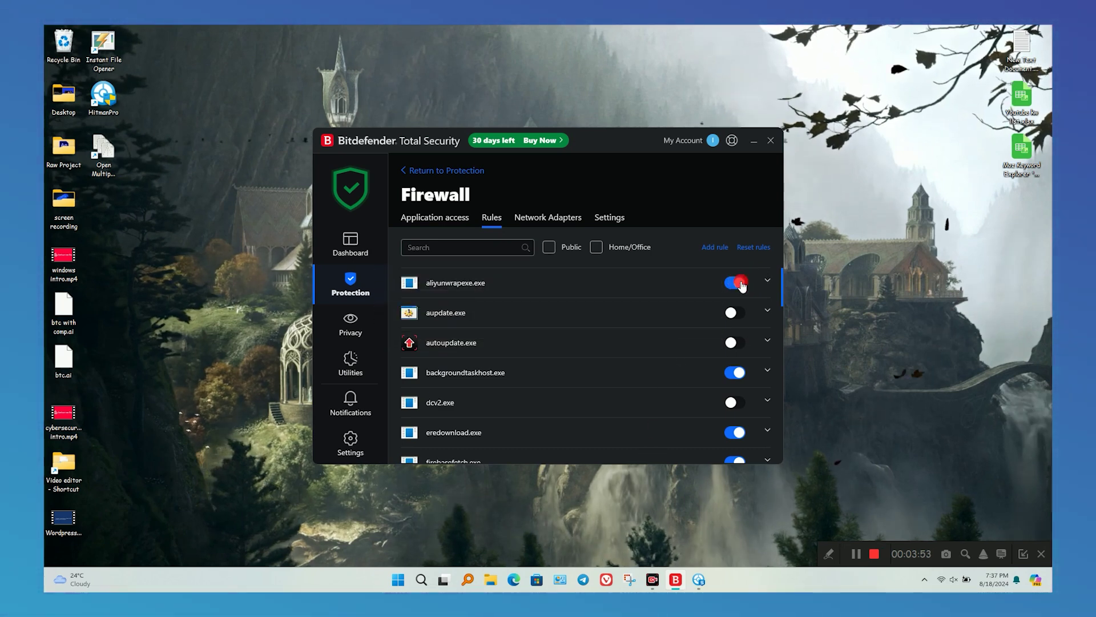
left_click(735, 283)
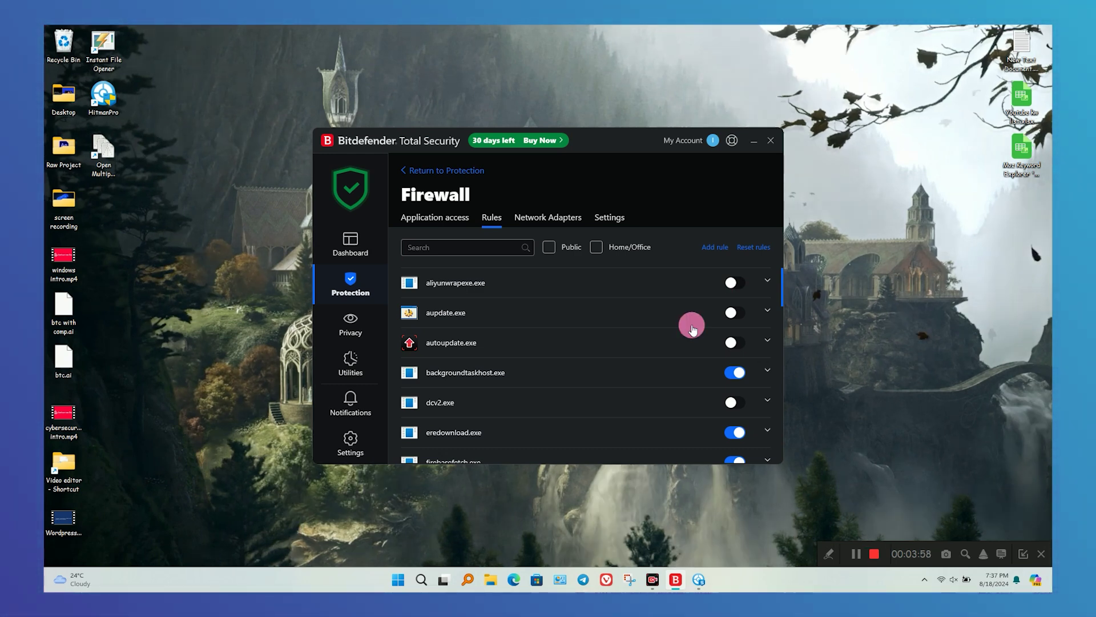
scroll(692, 330, "down", 5)
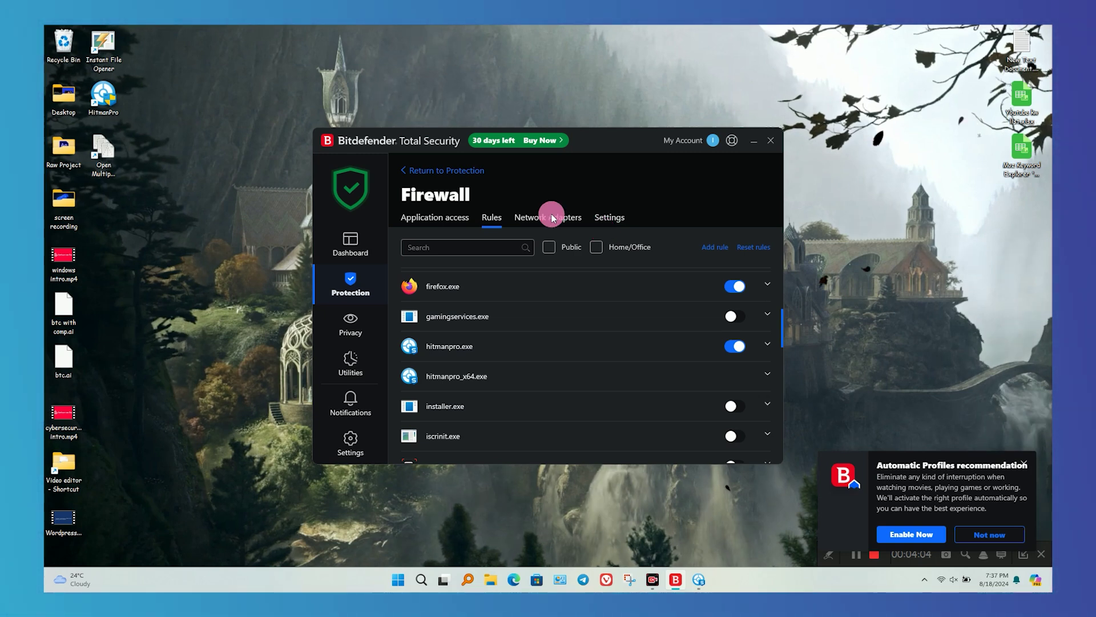
scroll(551, 220, "down", 2)
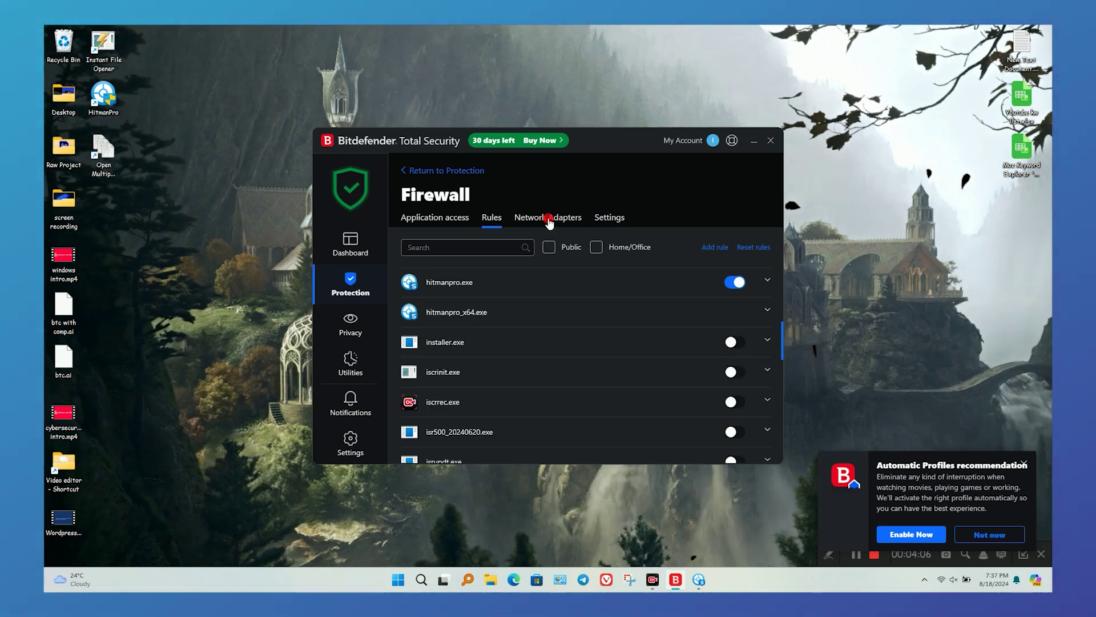
View the firewall's Network Adapters tab and the Safepay settings.
left_click(549, 220)
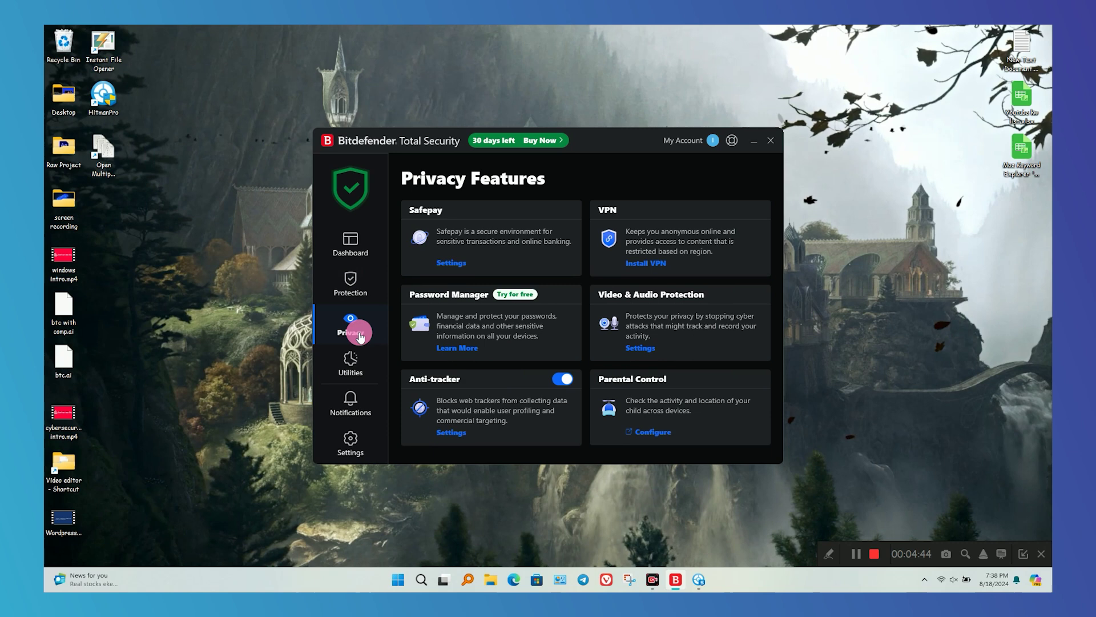
left_click(459, 264)
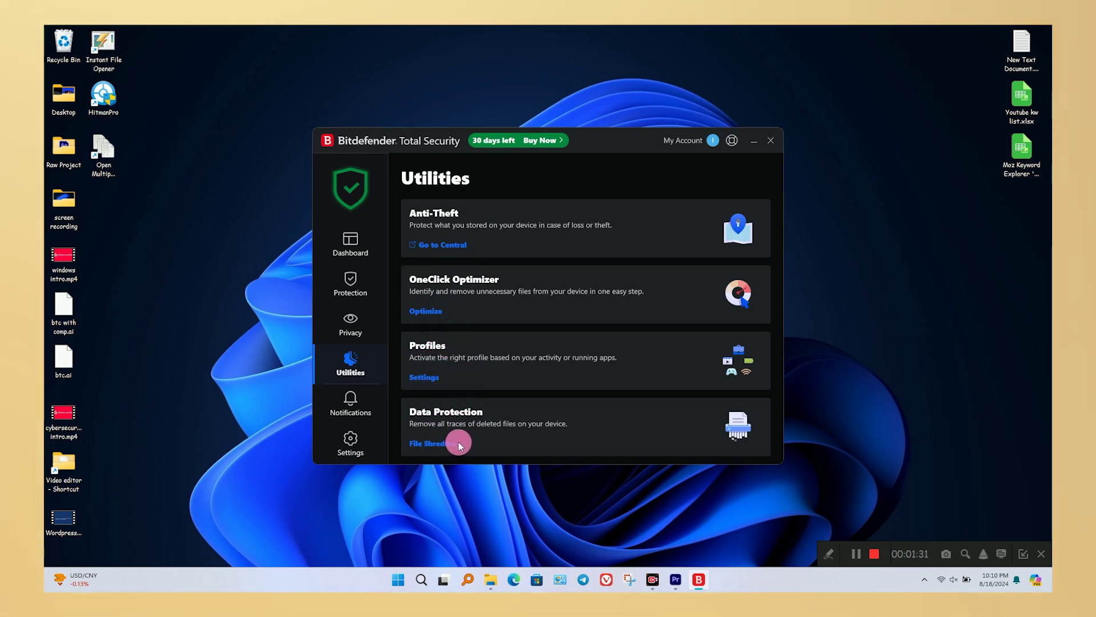
Run a OneClick Optimizer cleanup, review Profiles settings, then return to Utilities.
left_click(431, 317)
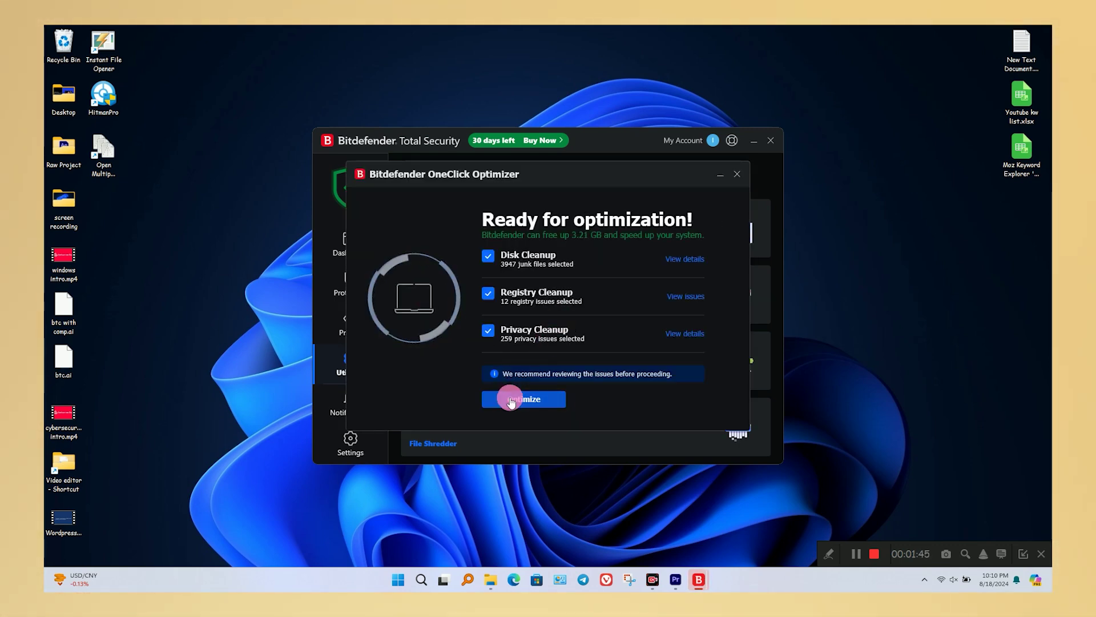
left_click(509, 398)
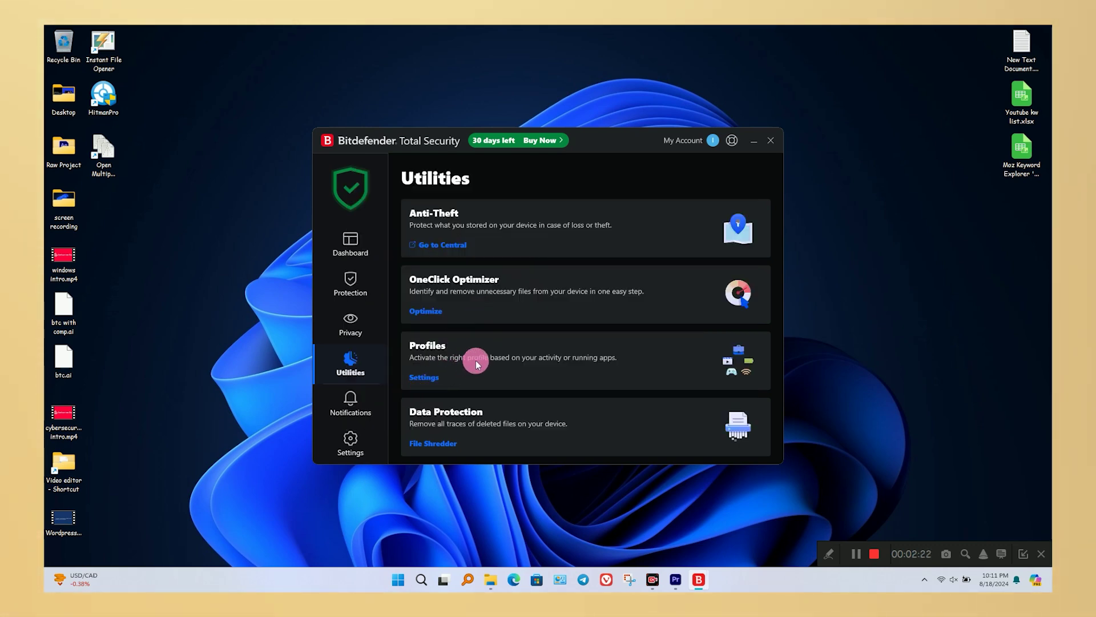
left_click(431, 379)
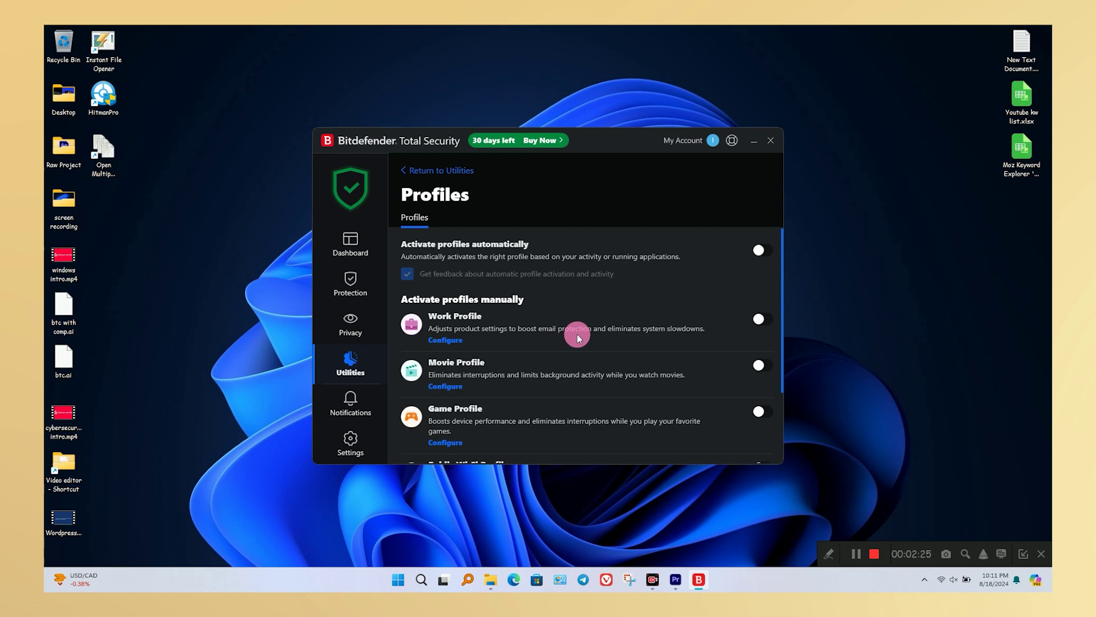
scroll(577, 331, "down", 3)
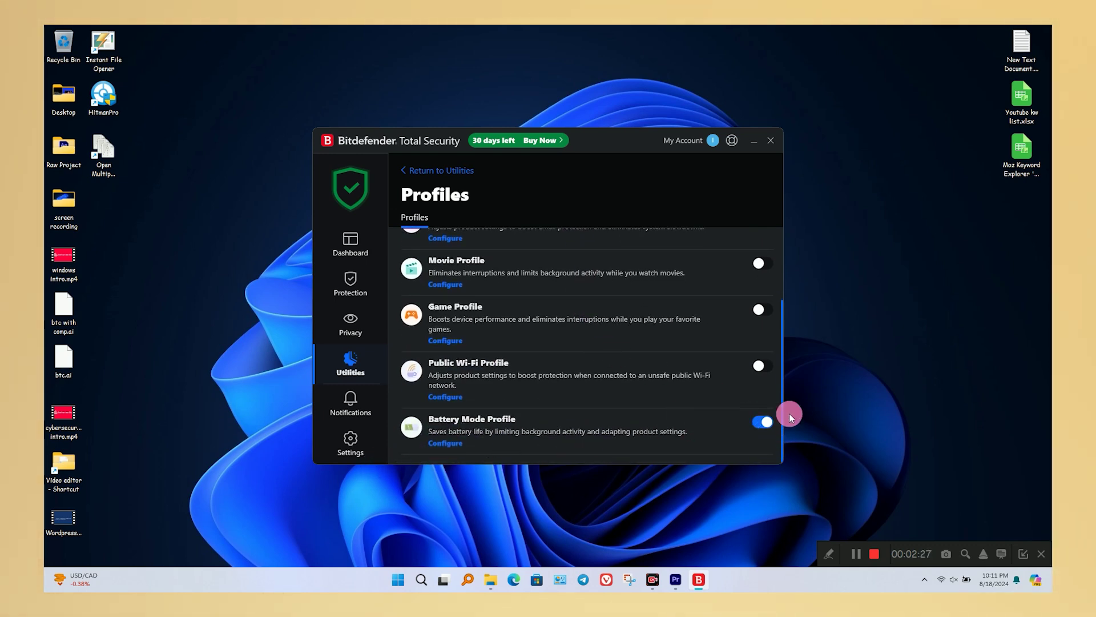
scroll(701, 429, "up", 5)
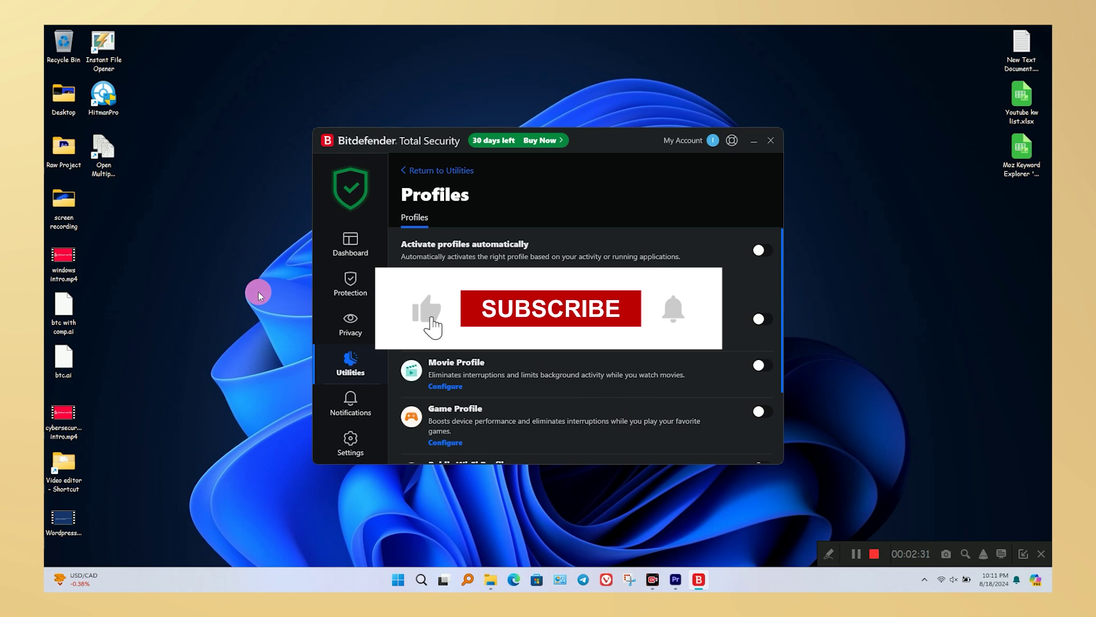
left_click(350, 361)
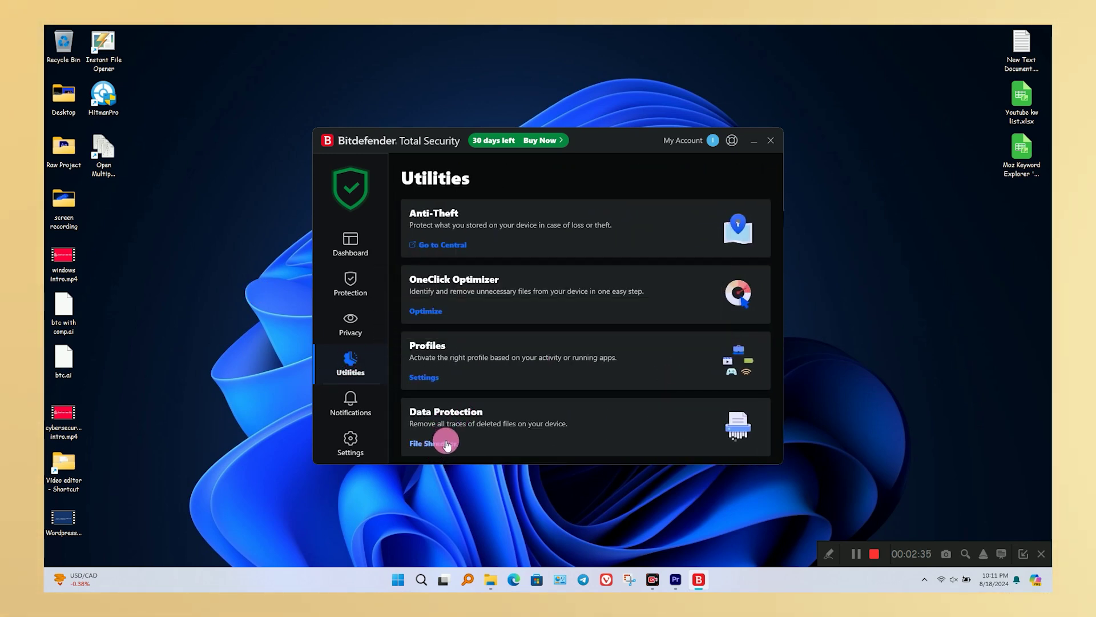
Scroll through the Notifications list, then go to the General settings page.
left_click(374, 406)
scroll(462, 273, "down", 2)
scroll(454, 286, "up", 2)
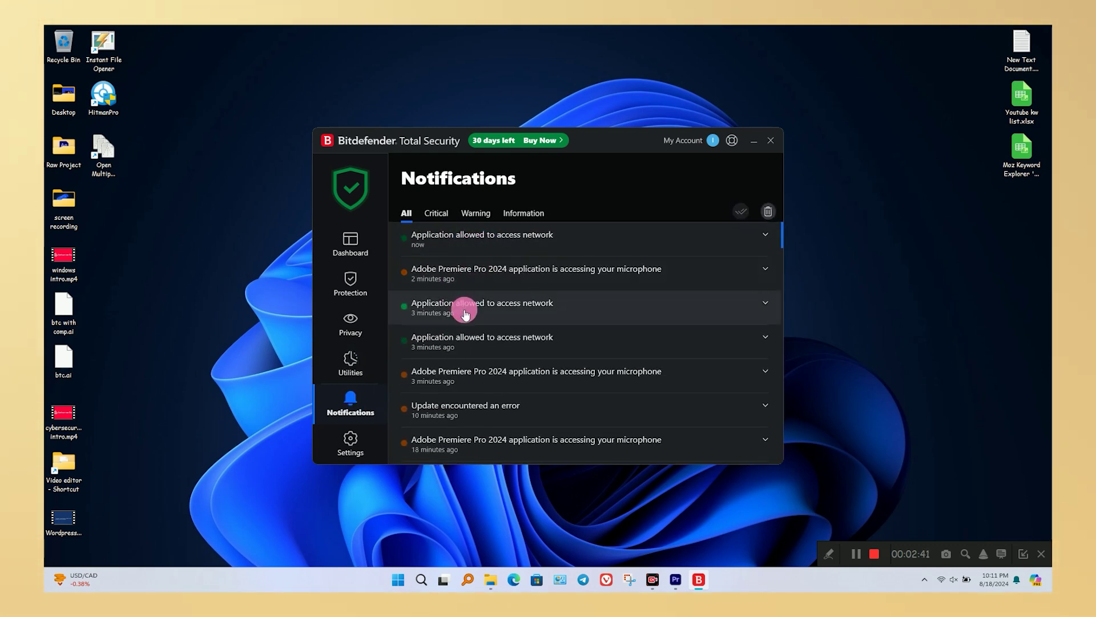
scroll(456, 342, "down", 4)
scroll(460, 345, "down", 3)
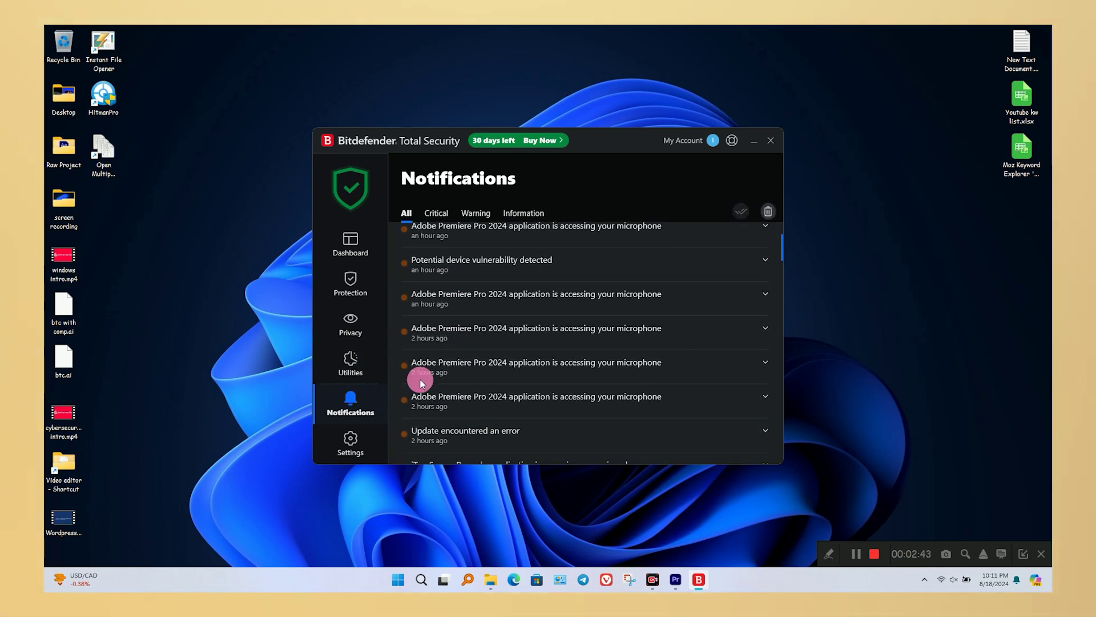
left_click(352, 437)
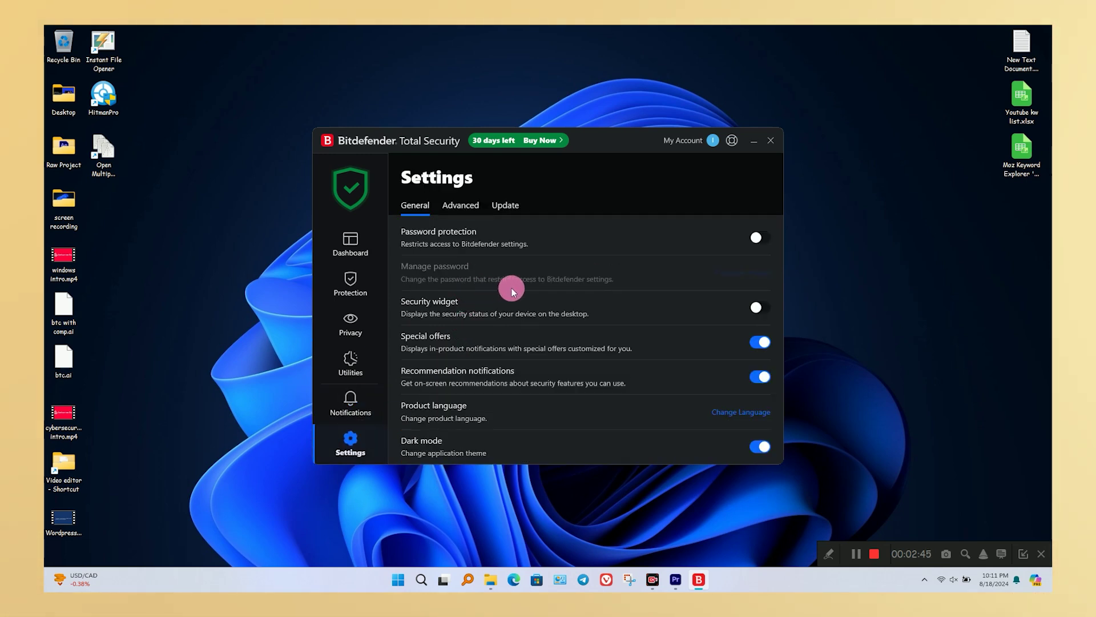
View the Advanced and Update tabs in Settings.
left_click(464, 206)
left_click(503, 205)
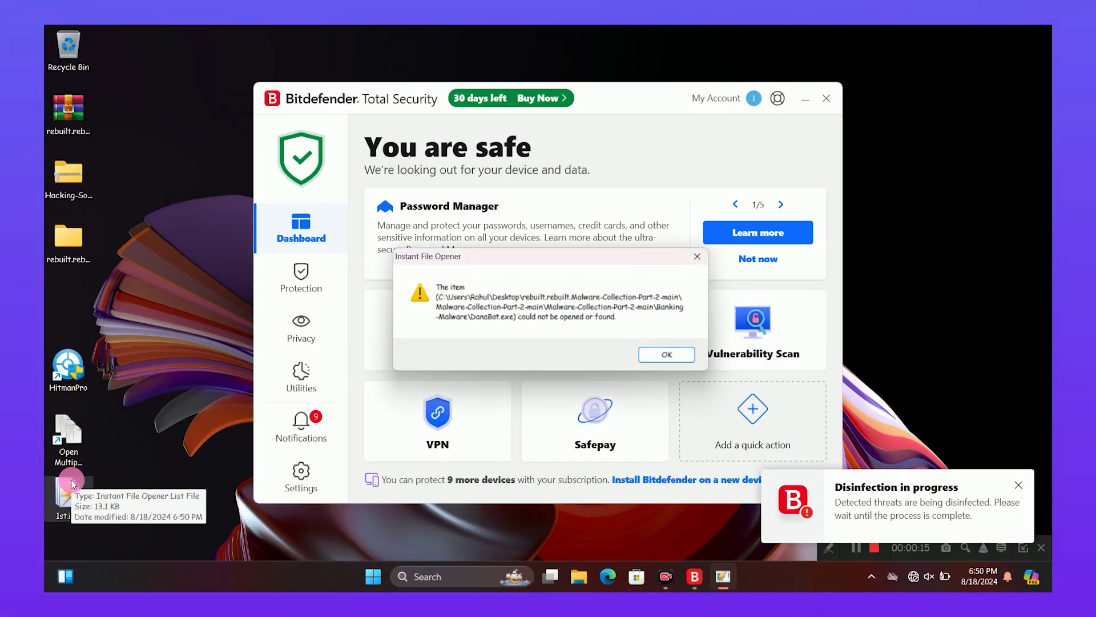
Dismiss the DanaBot.exe not-found error and the next six not-found errors.
left_click(656, 362)
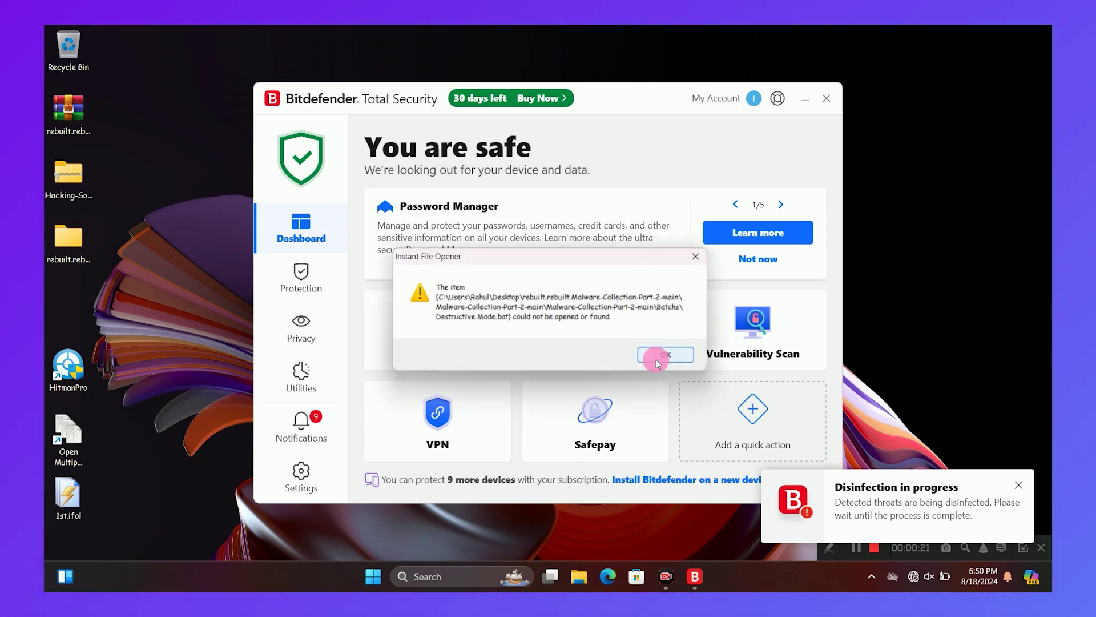
left_click(657, 358)
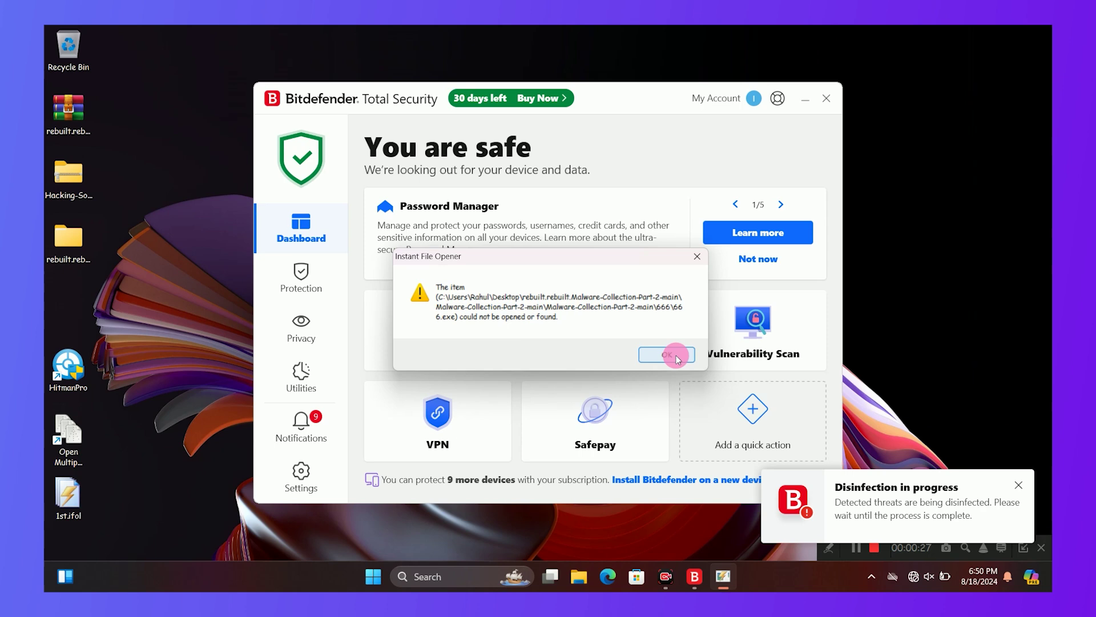
left_click(676, 355)
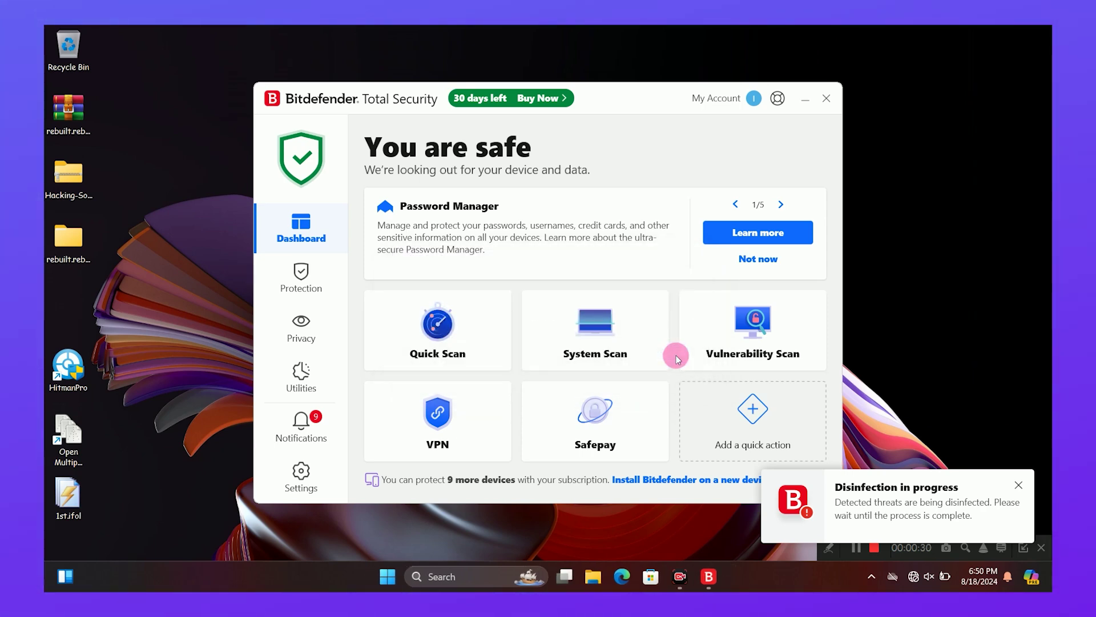
left_click(676, 355)
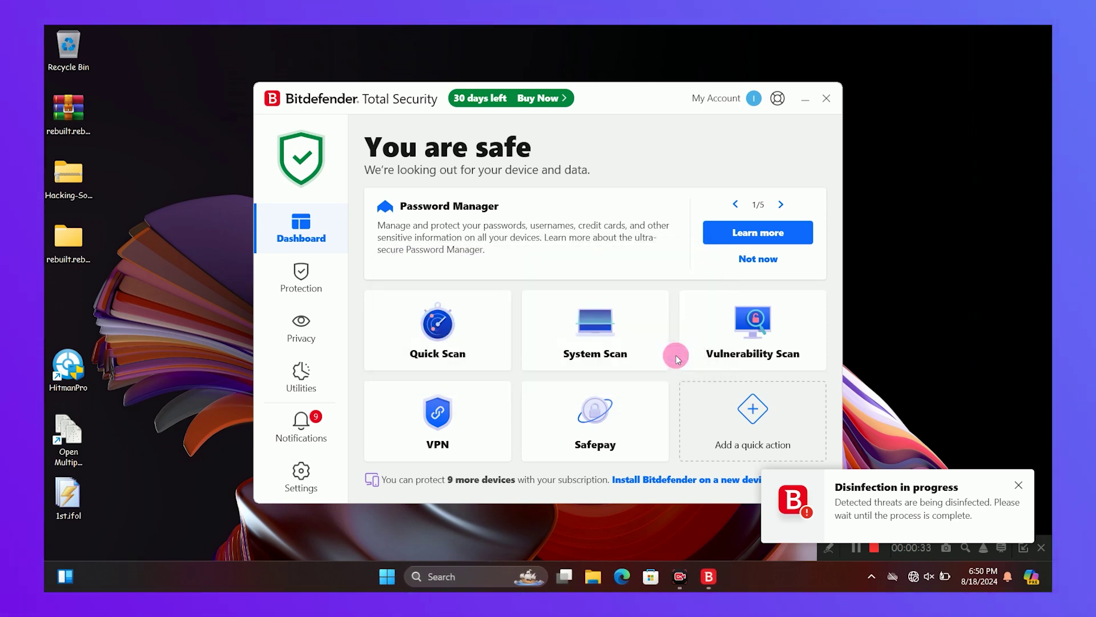
left_click(676, 355)
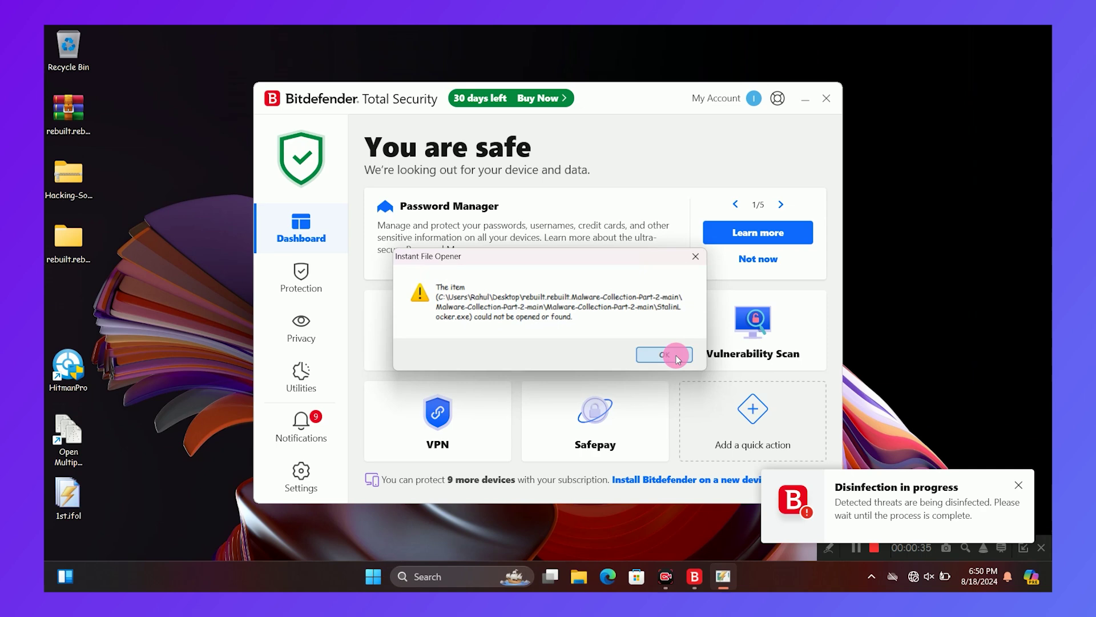
left_click(676, 355)
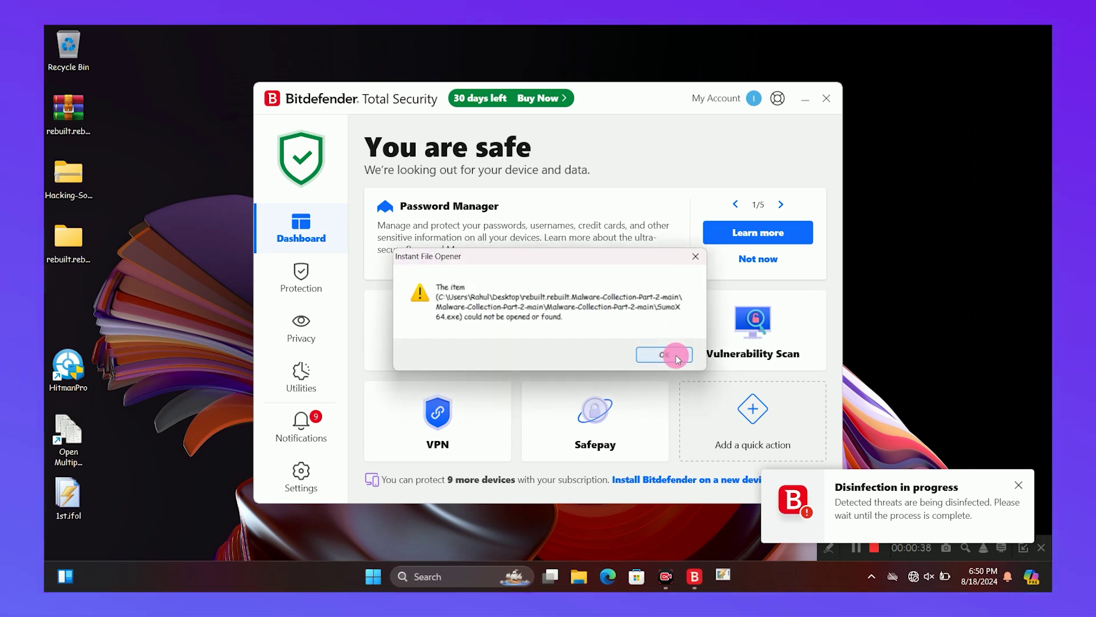
left_click(677, 355)
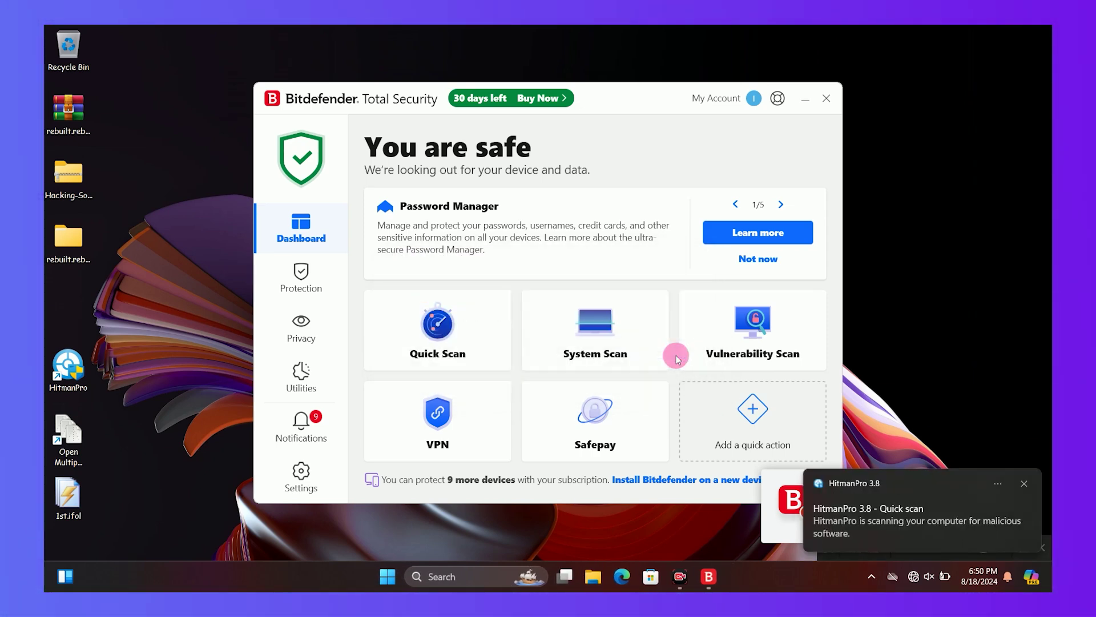
Close the HitmanPro and Disinfection in progress toasts, then dismiss the remaining not-found errors.
left_click(1025, 487)
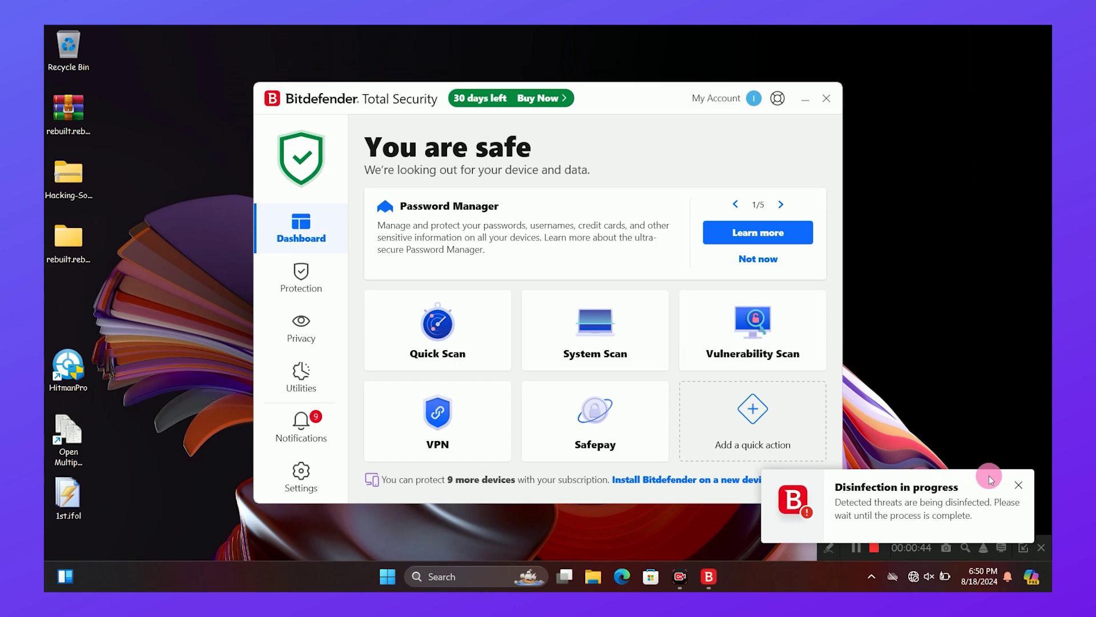
left_click(1019, 487)
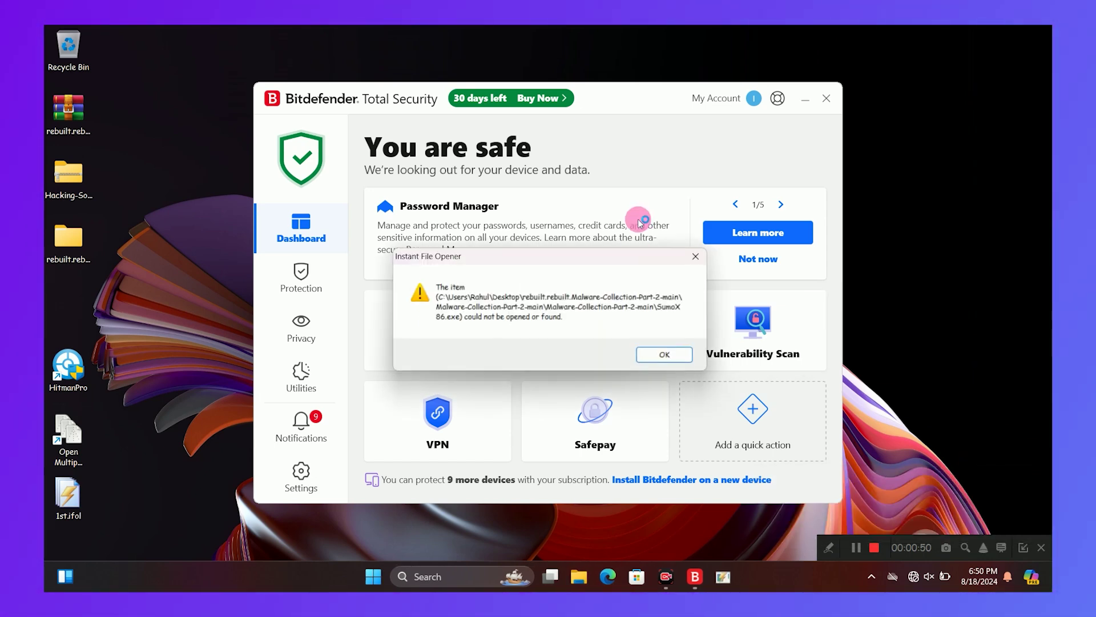
left_click(674, 356)
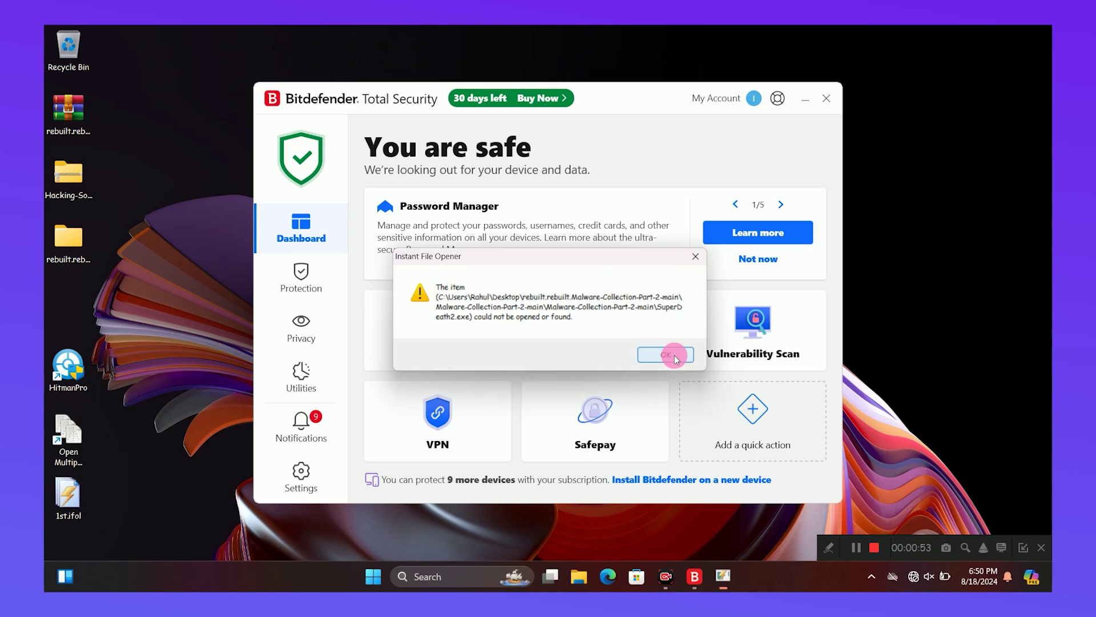
left_click(675, 356)
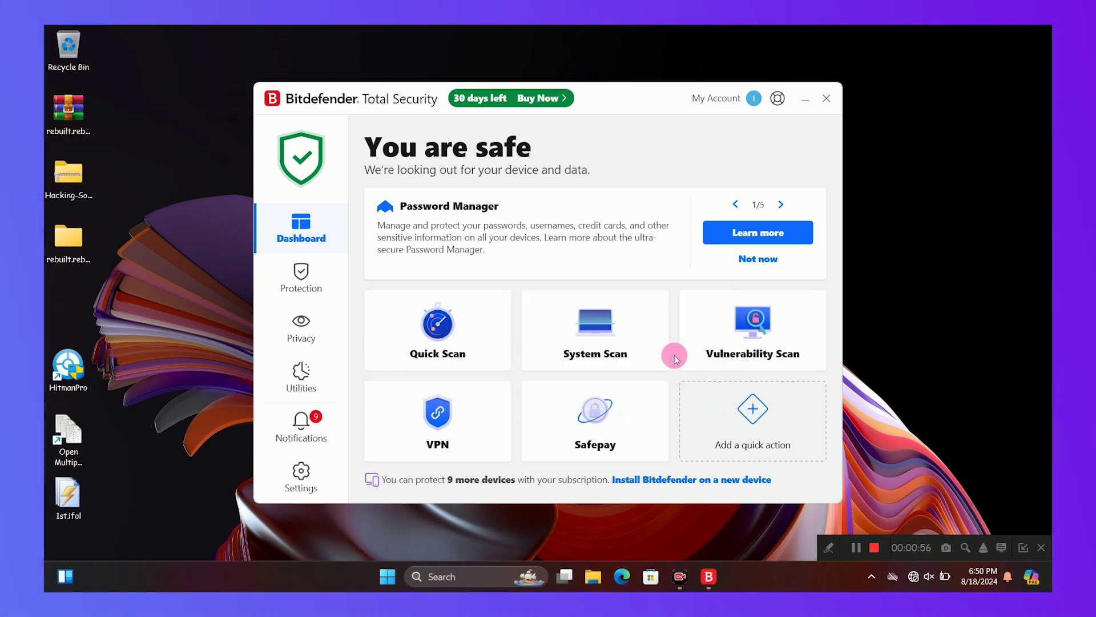
left_click(674, 356)
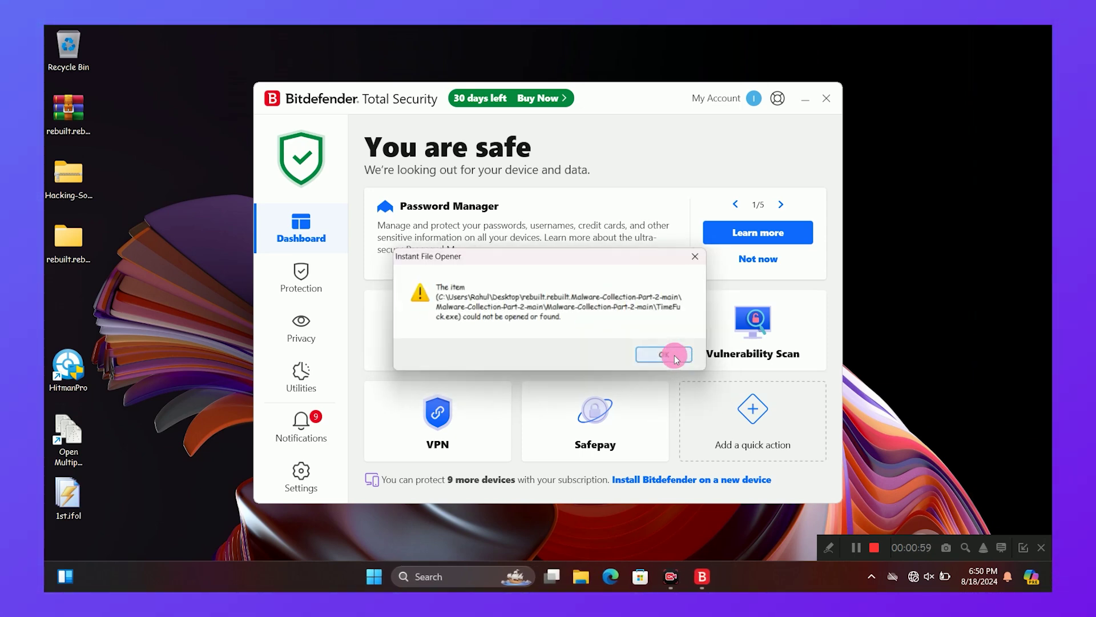
left_click(673, 355)
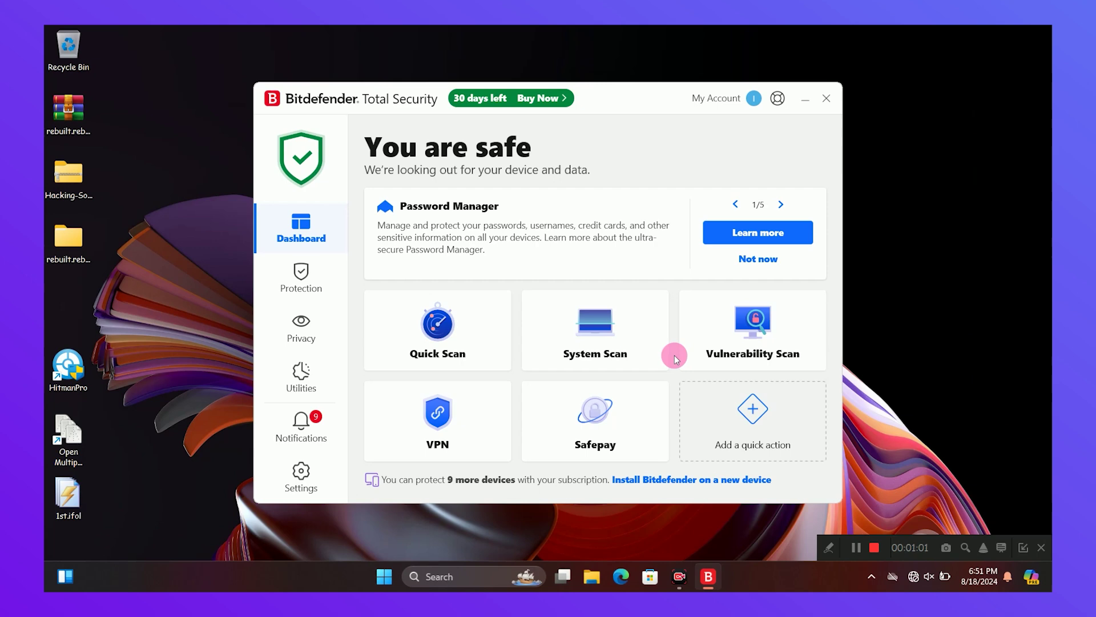
left_click(674, 355)
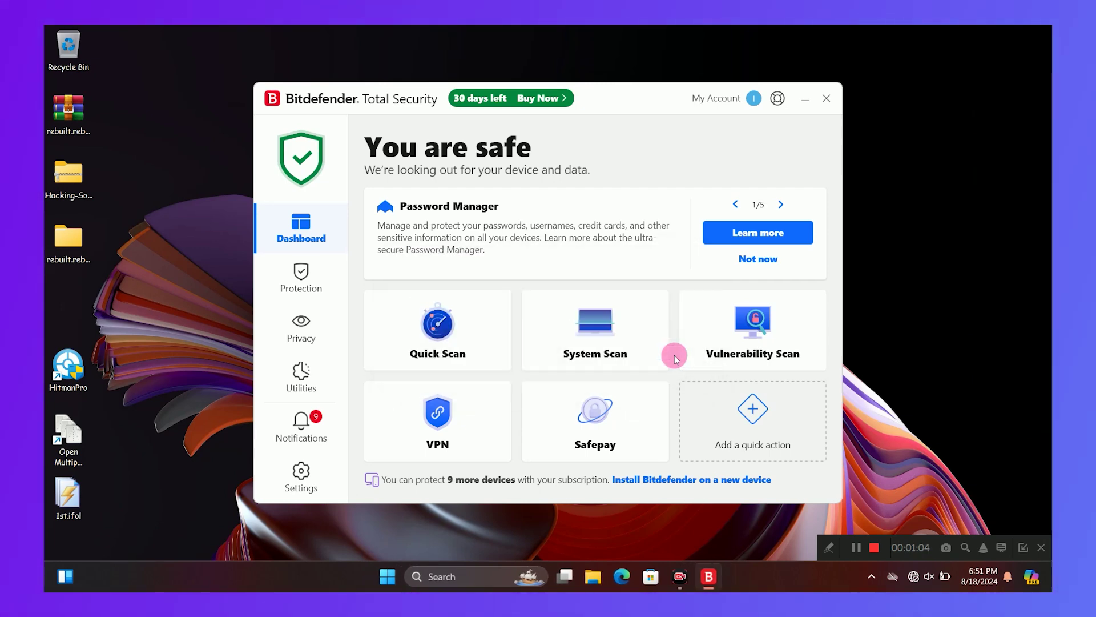
left_click(673, 356)
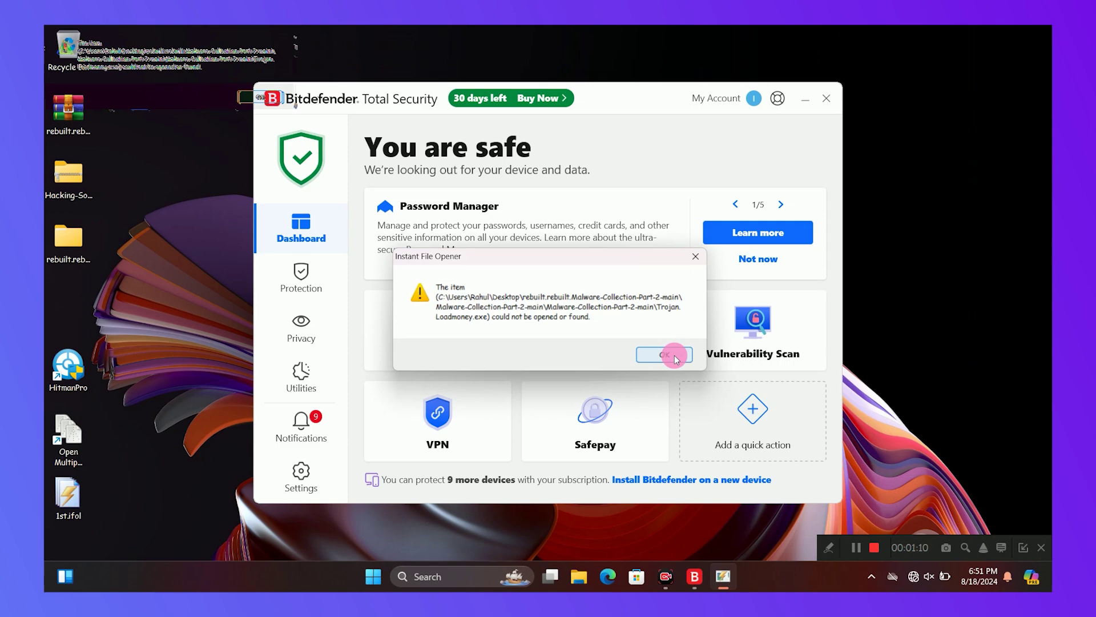
left_click(674, 355)
left_click(669, 355)
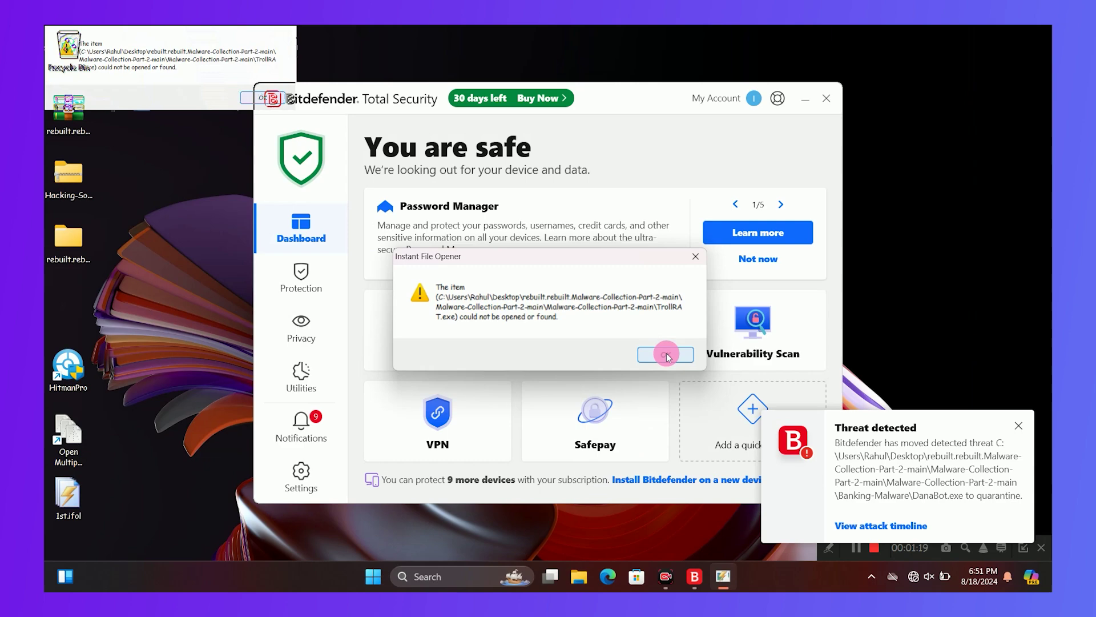
Dismiss the not-found errors for the USB installer, V-Bucks Generator and other samples.
left_click(667, 354)
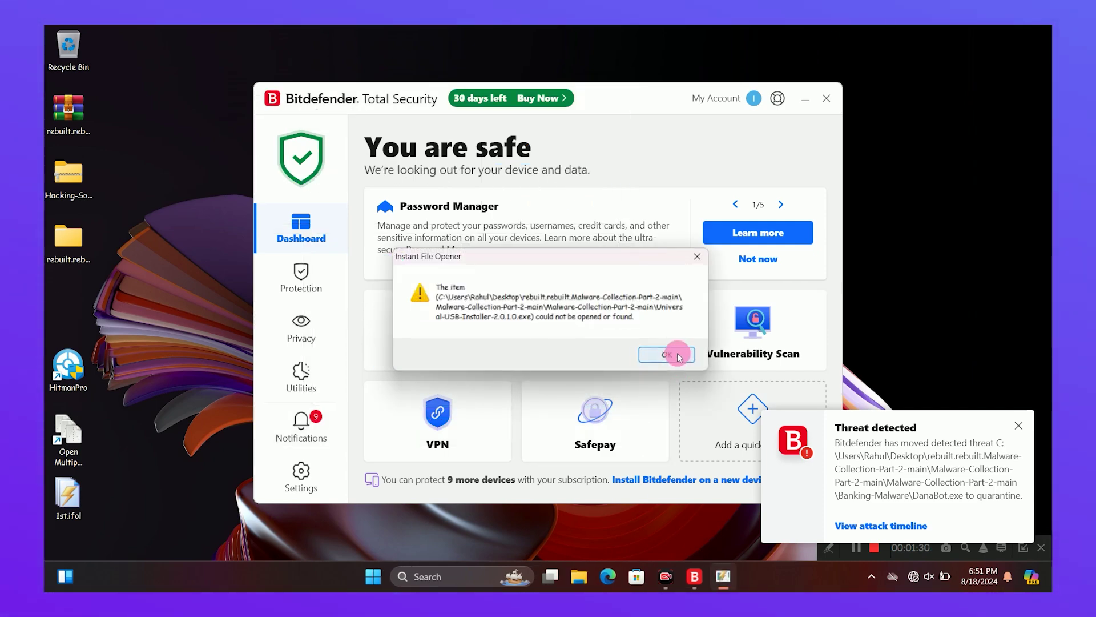
left_click(679, 356)
left_click(679, 356)
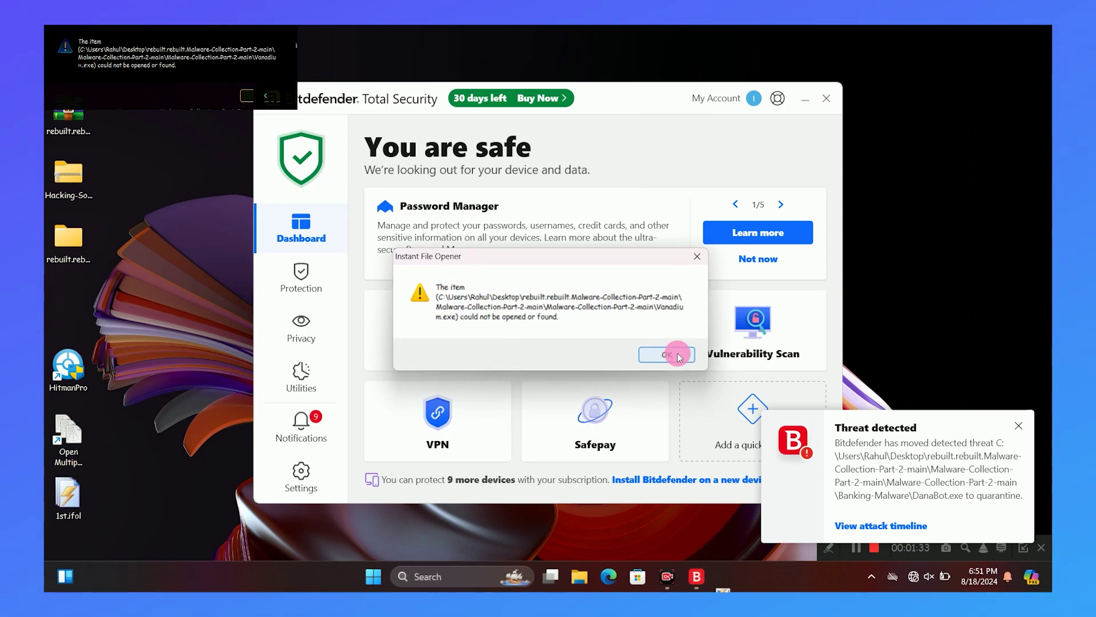
left_click(679, 356)
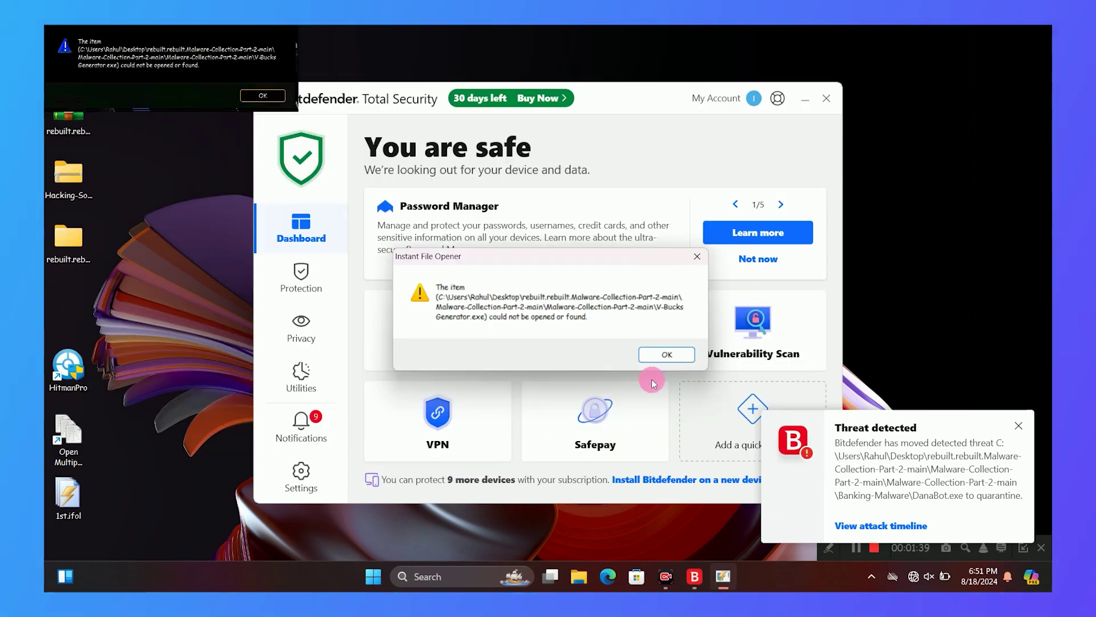
left_click(666, 355)
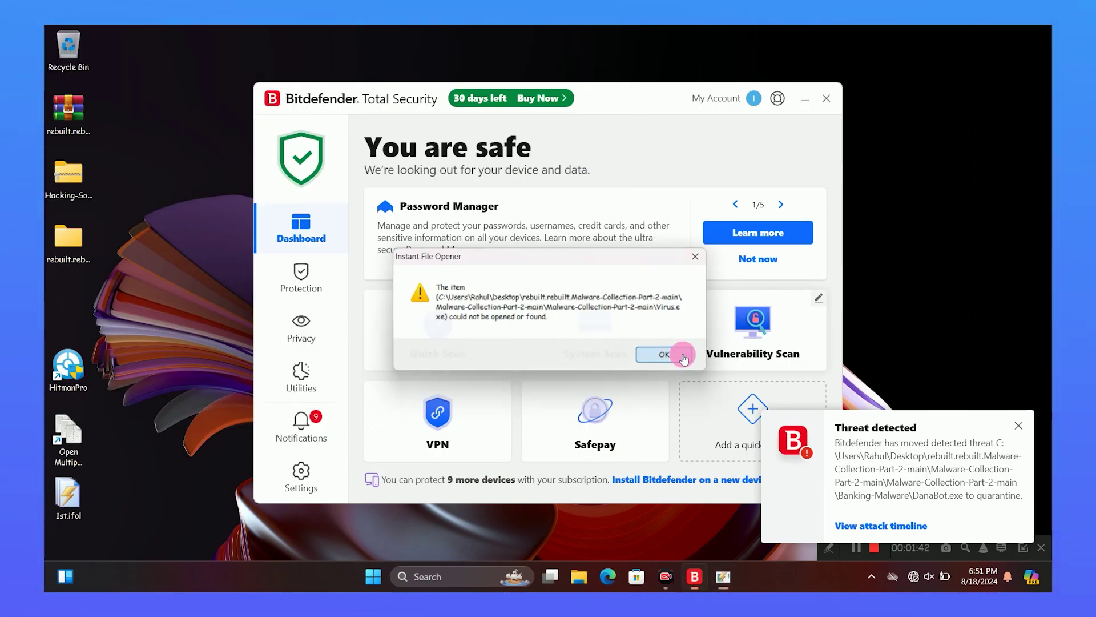
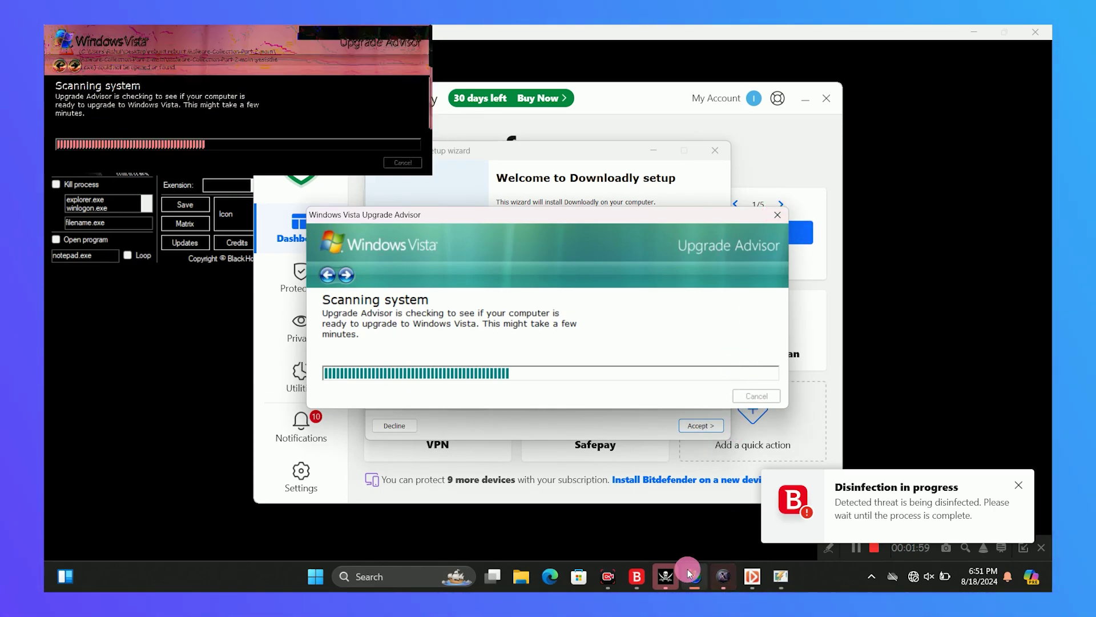
Close the Downloadly setup wizard and confirm exiting the setup.
left_click(711, 152)
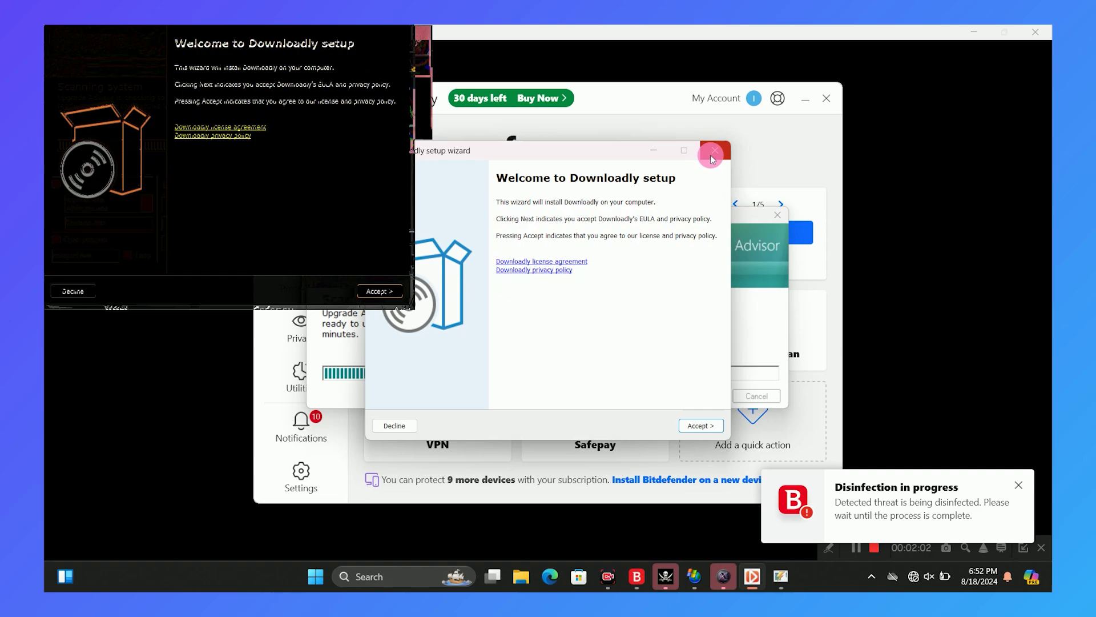
left_click(711, 153)
left_click(611, 388)
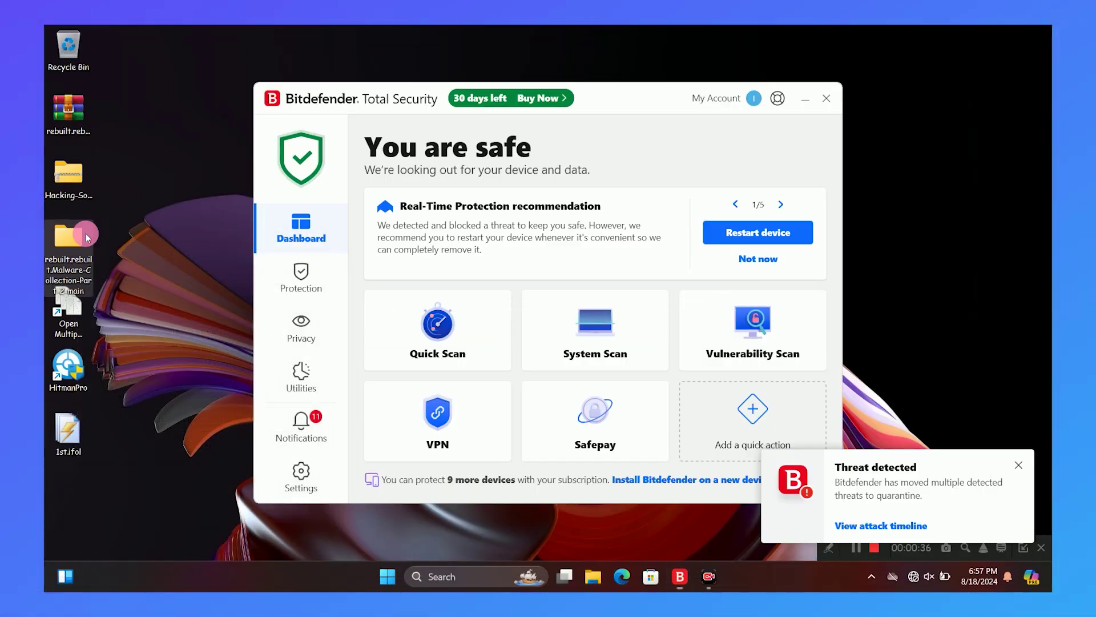
Scan the malware folder with Bitdefender, skipping password-protected items, then open Malware-Collection-Part-2-main.
right_click(85, 233)
mouse_move(154, 408)
left_click(335, 410)
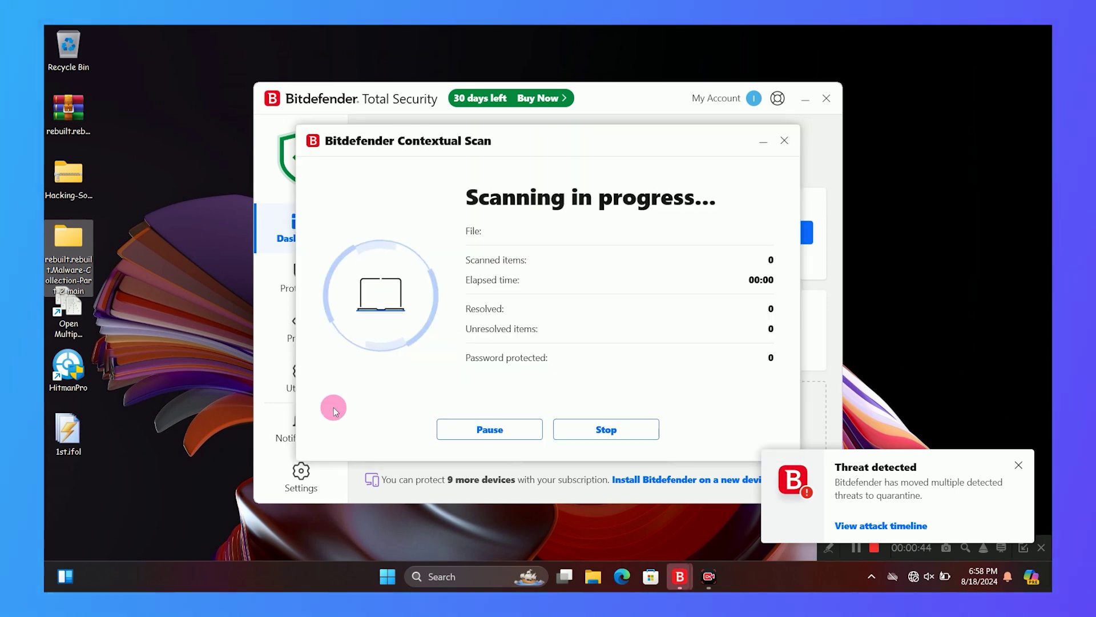
left_click(481, 347)
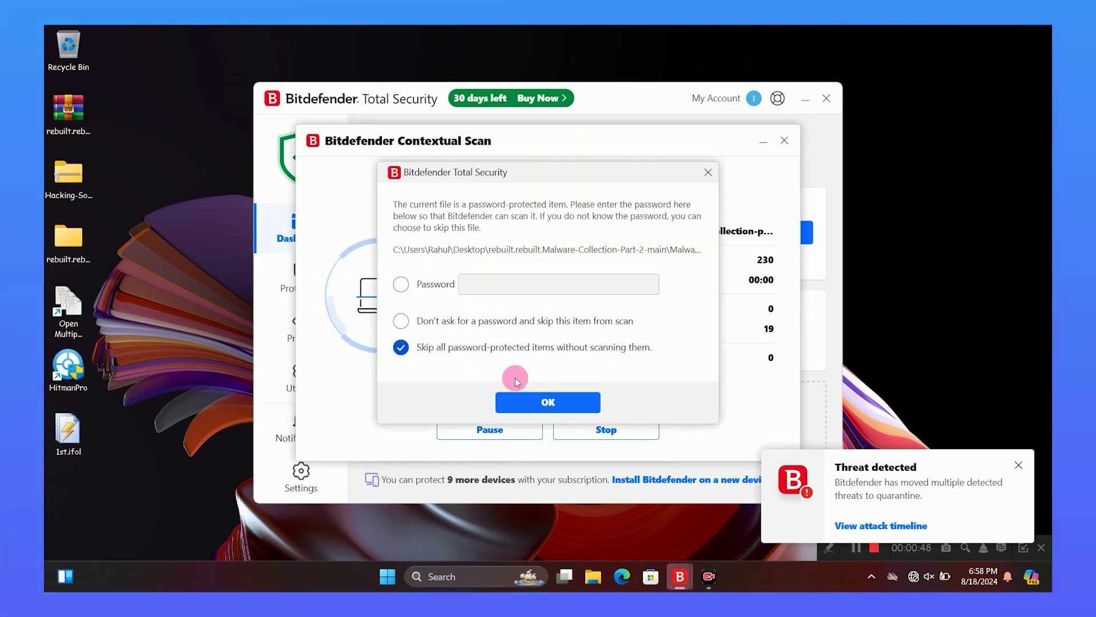
left_click(550, 403)
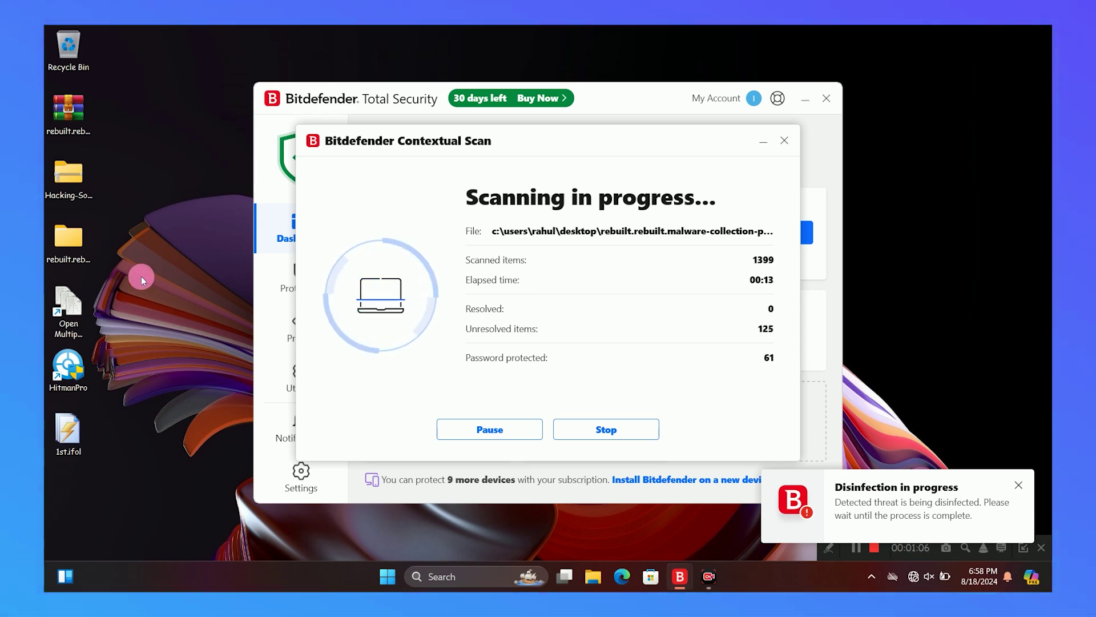
double_click(69, 240)
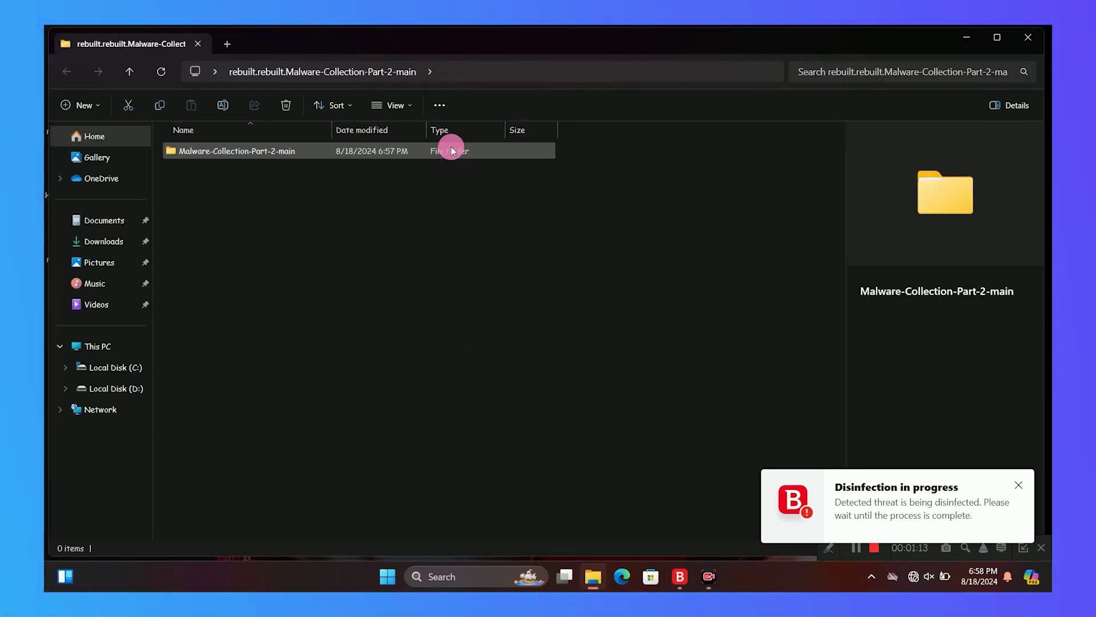
double_click(451, 151)
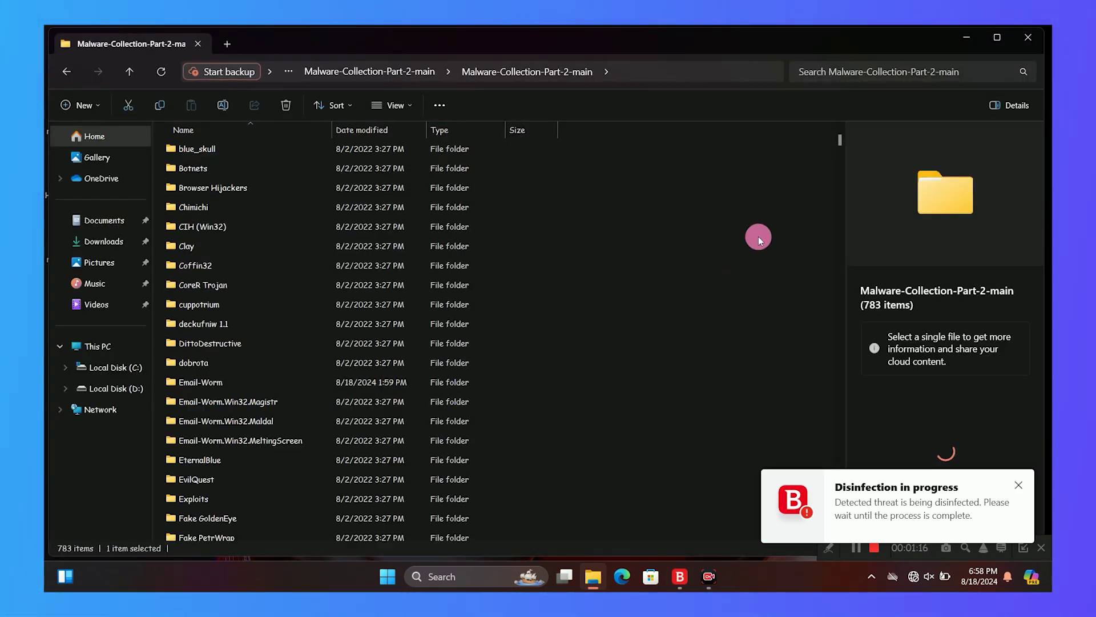